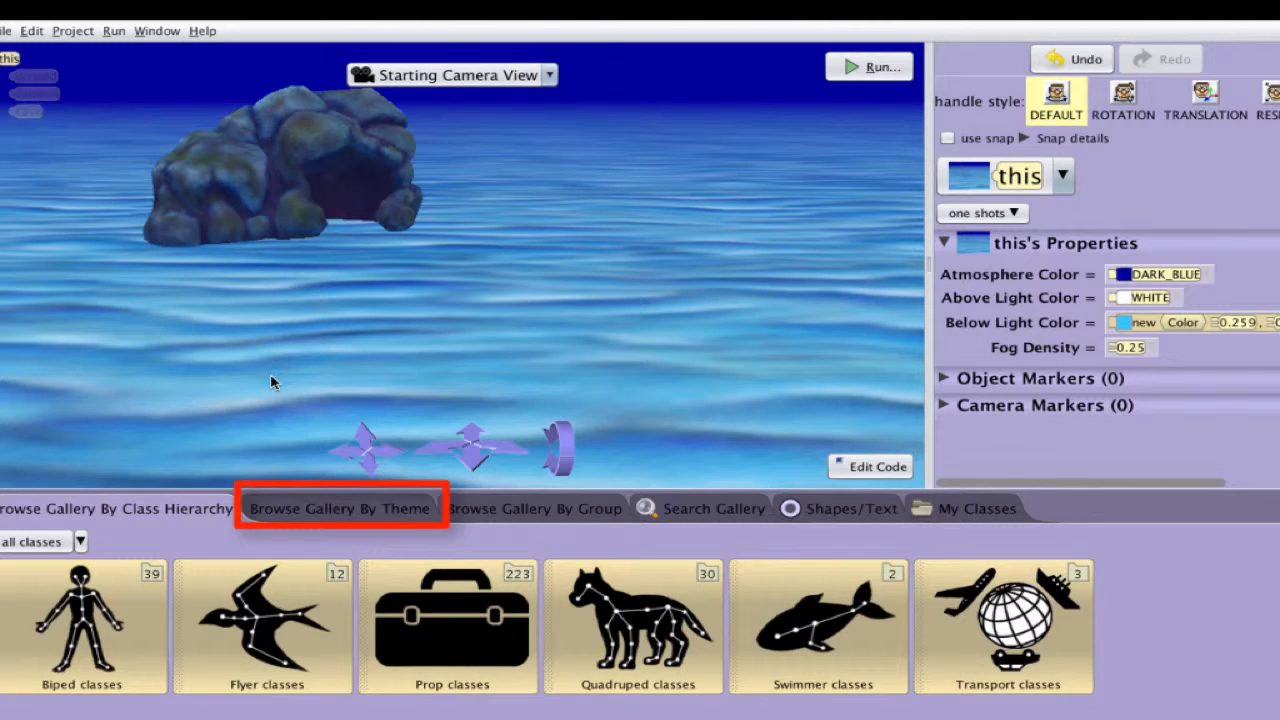
Add a TreasureChest from the gallery's ocean theme to the scene with the name treasureChest.
{"action": "left_click", "coordinate": [340, 508]}
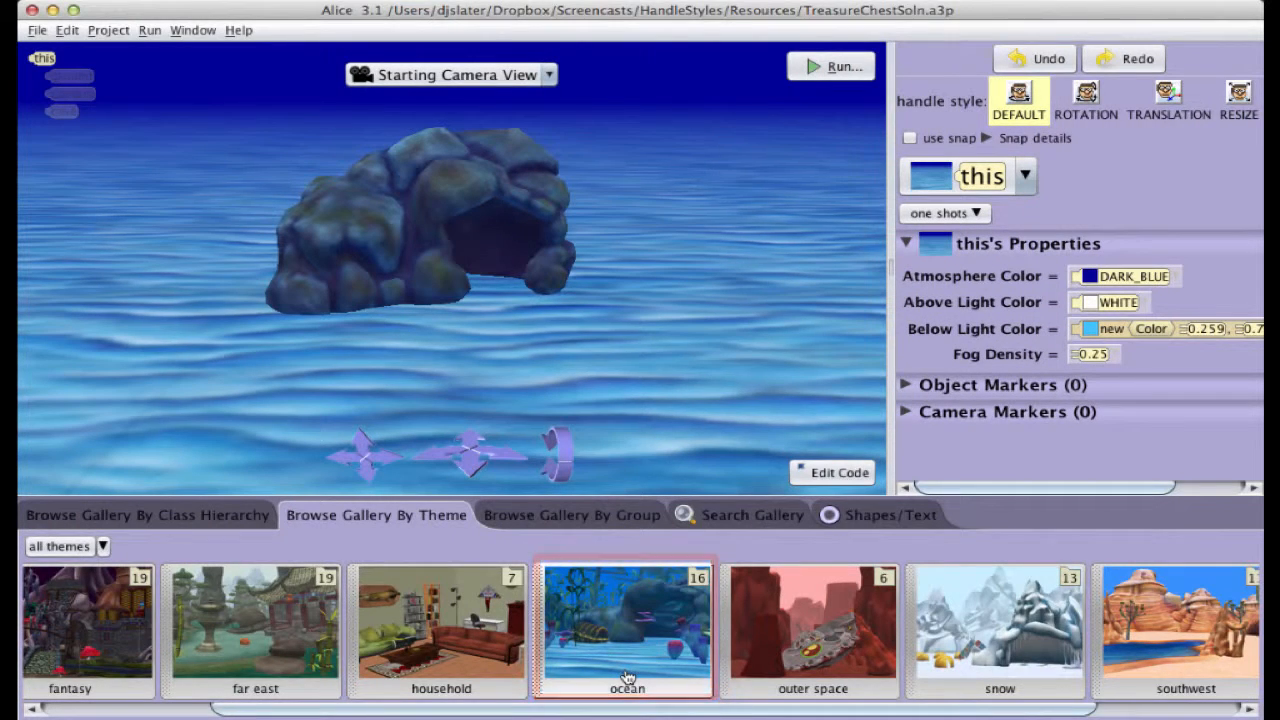
{"action": "left_click", "coordinate": [623, 678]}
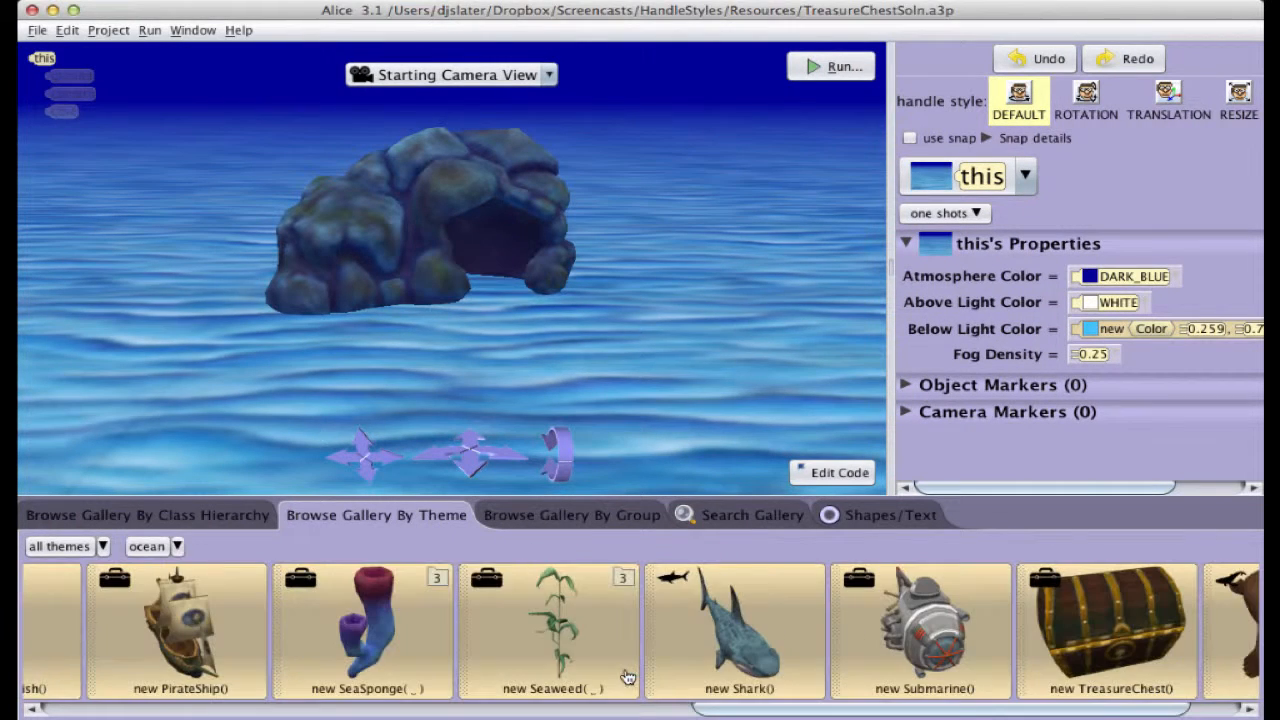
{"action": "left_click", "coordinate": [1107, 660]}
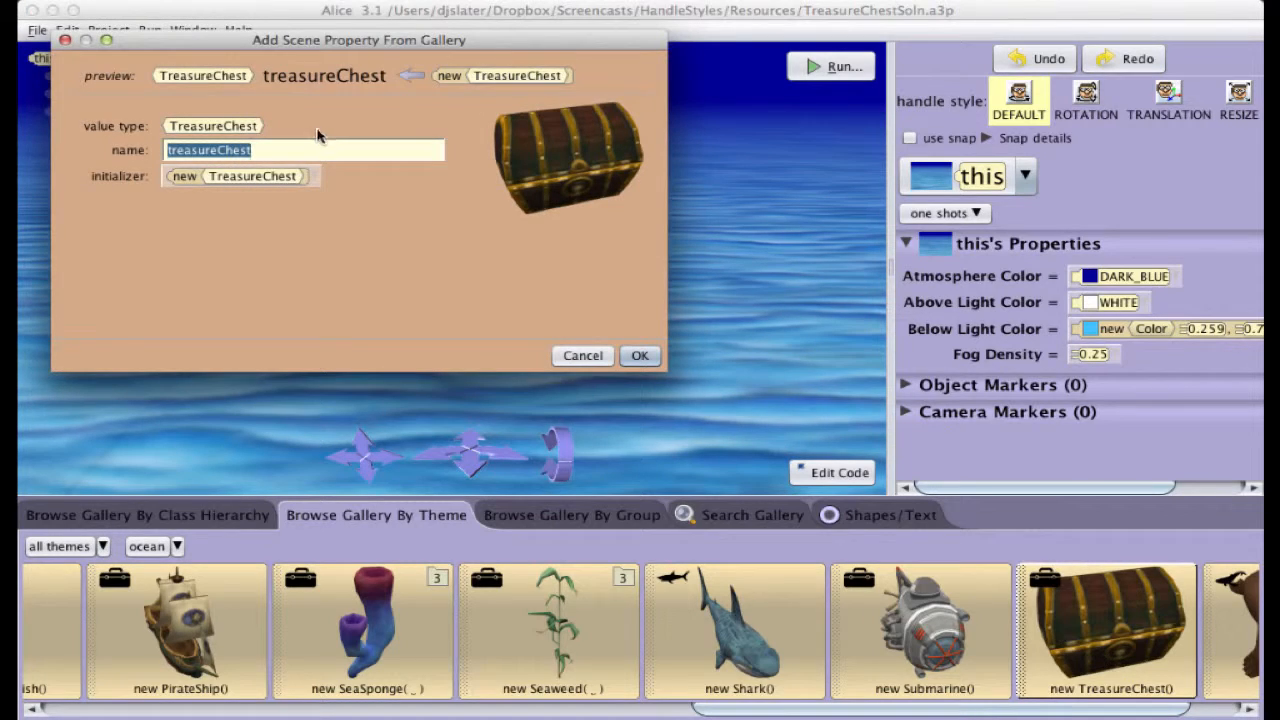
{"action": "left_click", "coordinate": [640, 356]}
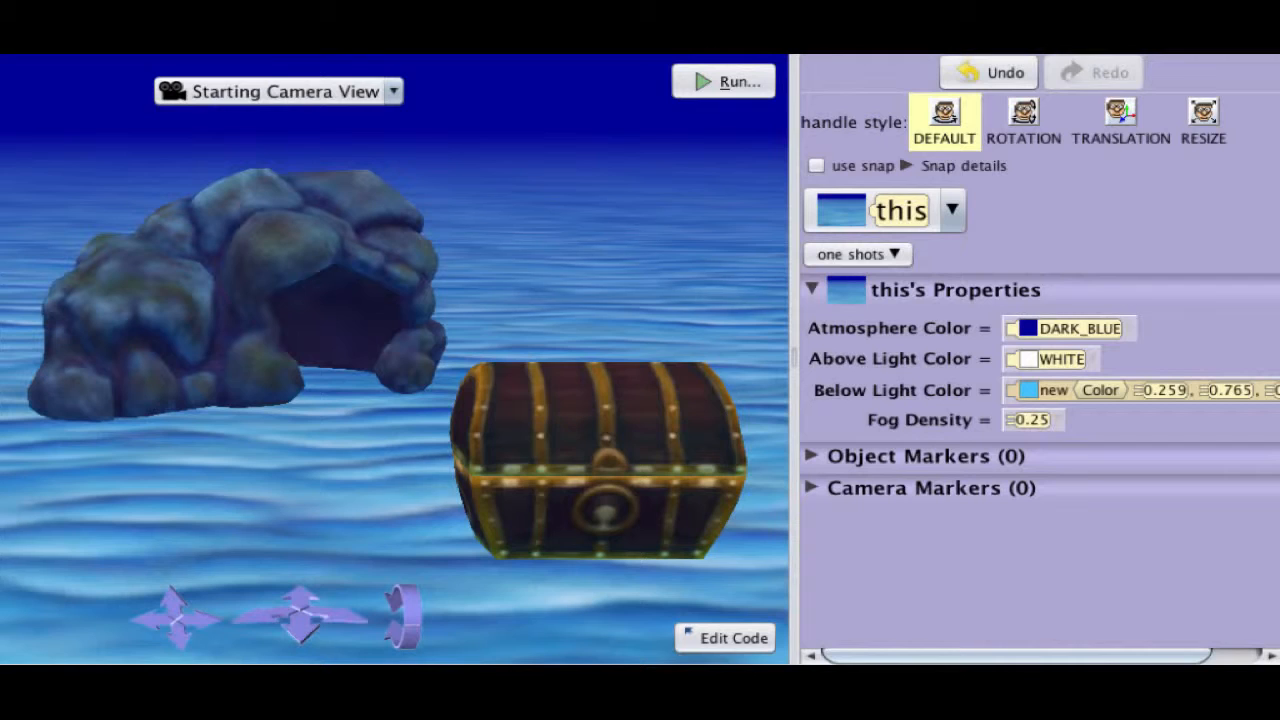
With the default handles, move the treasure chest in front of the cave to about x 1.59, z 3.22 and turn it at an angle.
{"action": "left_click", "coordinate": [667, 478]}
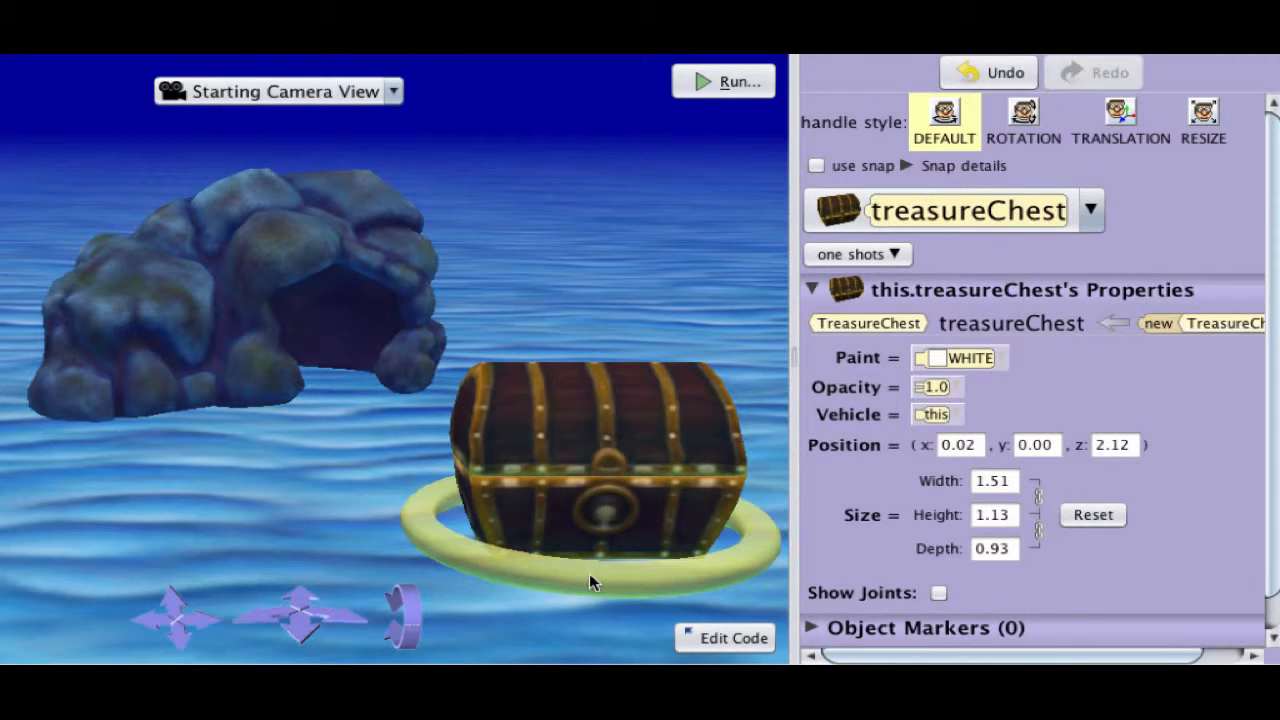
{"action": "mouse_move", "coordinate": [589, 574]}
{"action": "left_mouse_down"}
{"action": "mouse_move", "coordinate": [815, 560]}
{"action": "mouse_move", "coordinate": [665, 580]}
{"action": "mouse_move", "coordinate": [475, 578]}
{"action": "mouse_move", "coordinate": [405, 555]}
{"action": "mouse_move", "coordinate": [592, 576]}
{"action": "mouse_move", "coordinate": [424, 534]}
{"action": "mouse_move", "coordinate": [558, 573]}
{"action": "mouse_move", "coordinate": [475, 560]}
{"action": "mouse_move", "coordinate": [560, 574]}
{"action": "left_mouse_up"}
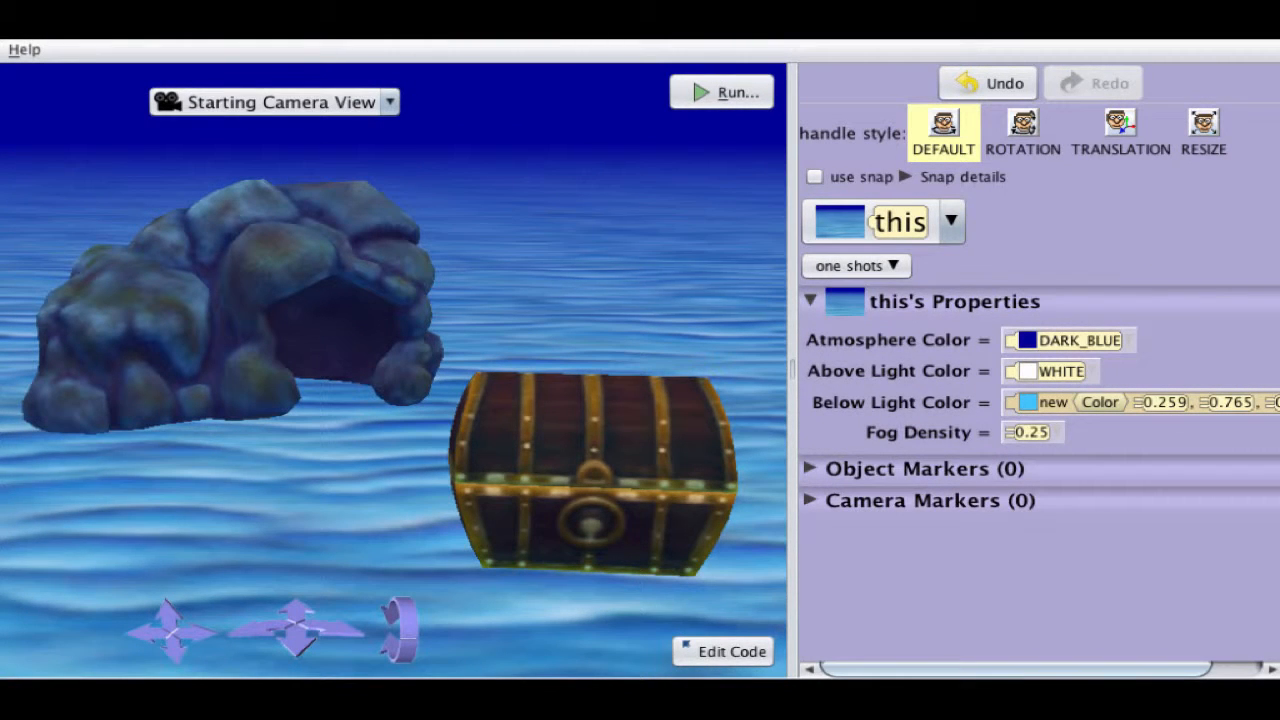
{"action": "left_click", "coordinate": [640, 528]}
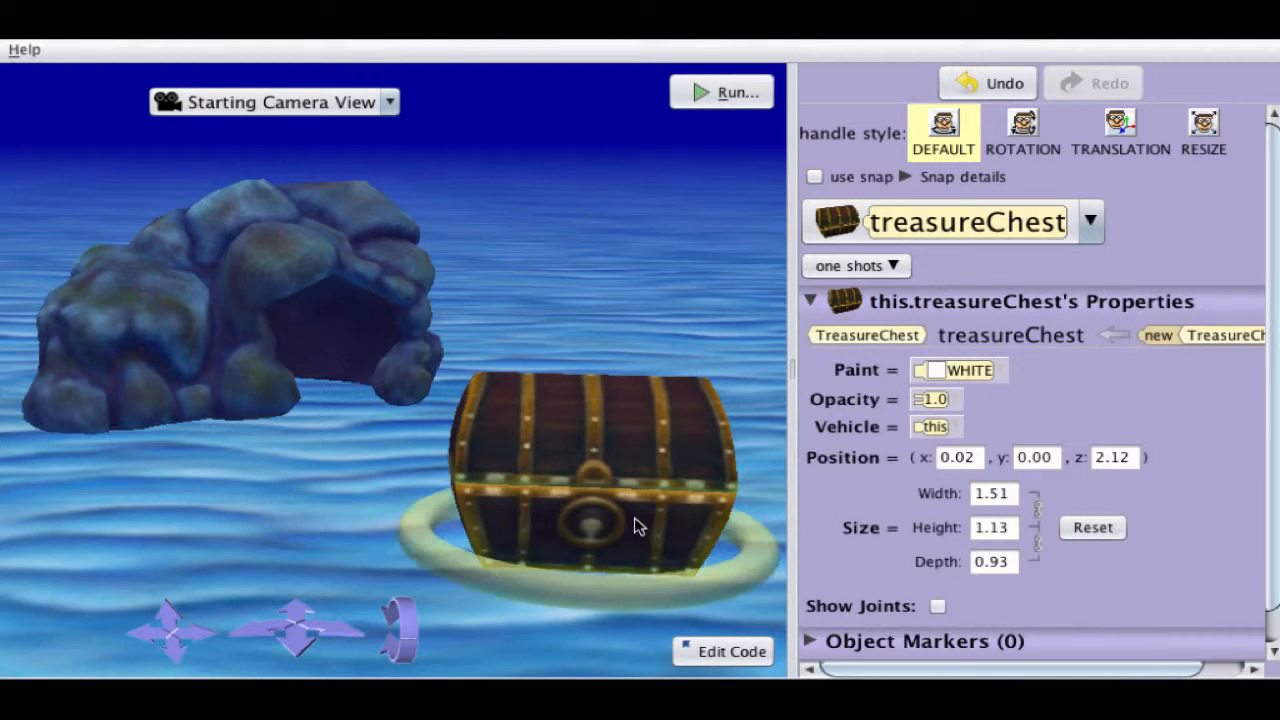
{"action": "left_click_drag", "start_coordinate": [633, 527], "coordinate": [325, 475]}
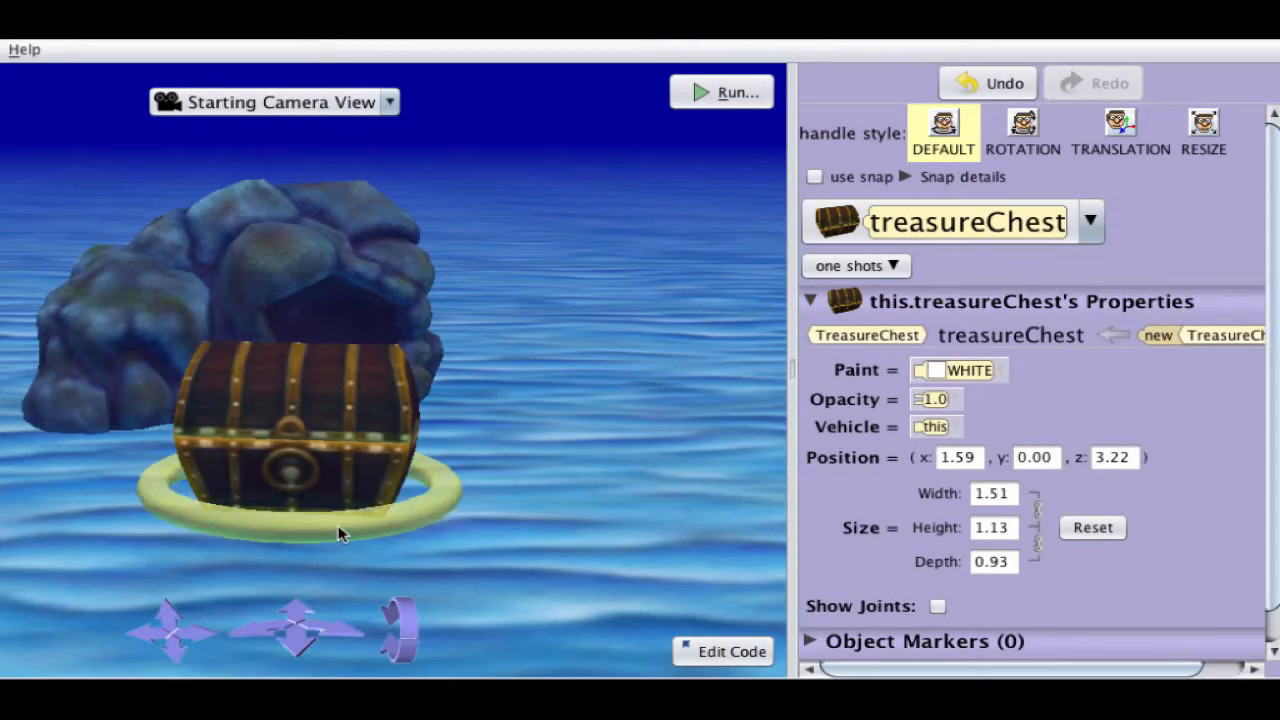
{"action": "left_click_drag", "start_coordinate": [337, 529], "coordinate": [418, 515]}
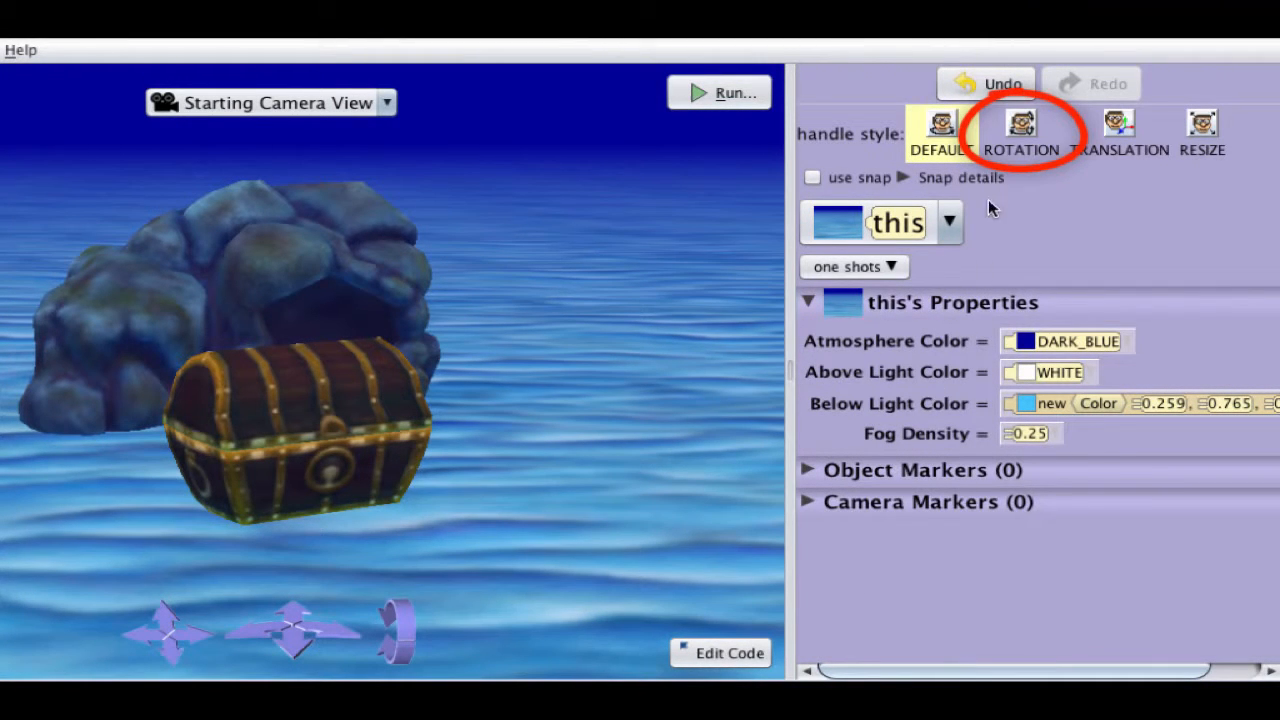
With the rotation handles, adjust the treasure chest's turn and roll it sideways so one end sits lower than the other.
{"action": "left_click", "coordinate": [1030, 131]}
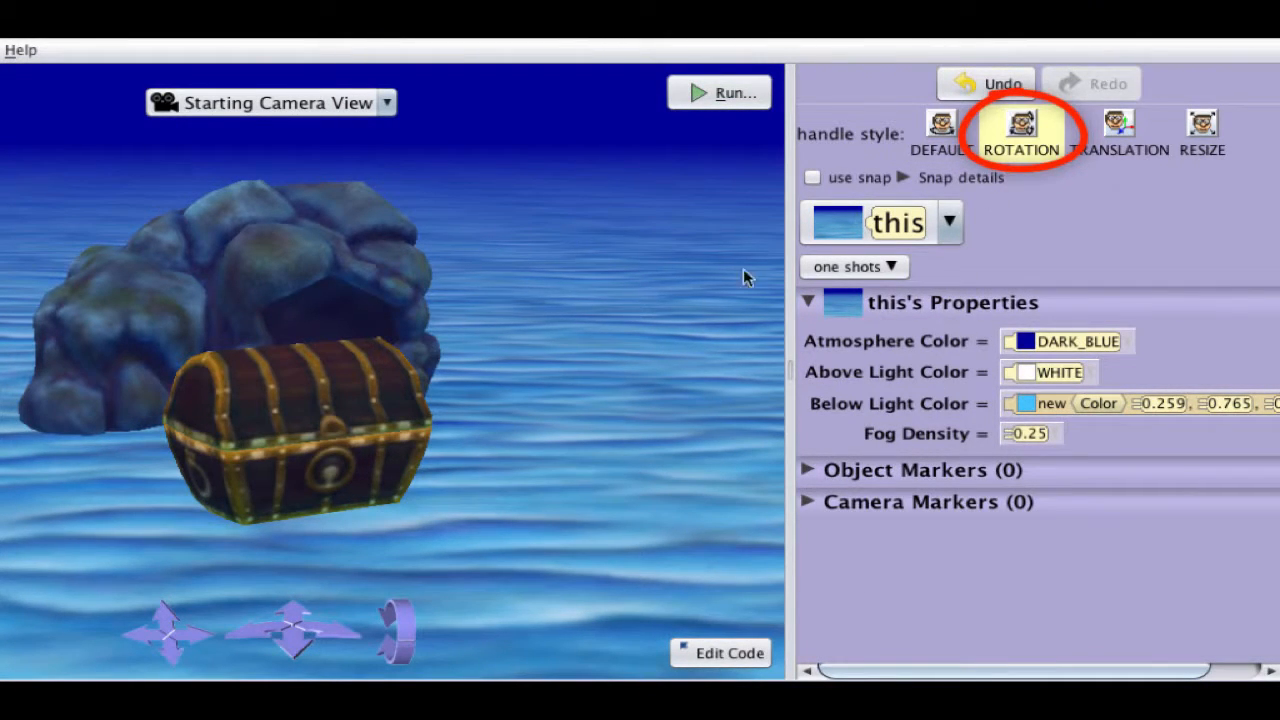
{"action": "left_click", "coordinate": [354, 450]}
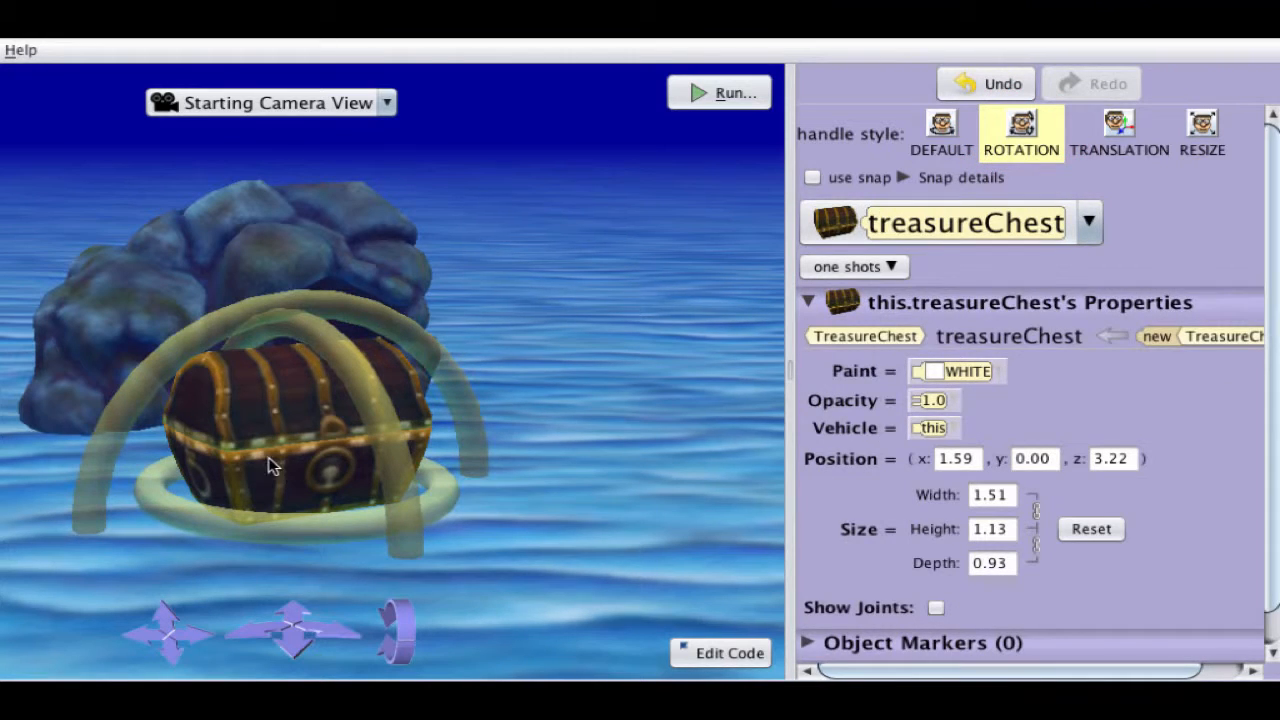
{"action": "mouse_move", "coordinate": [270, 527]}
{"action": "left_mouse_down"}
{"action": "mouse_move", "coordinate": [361, 522]}
{"action": "mouse_move", "coordinate": [270, 530]}
{"action": "mouse_move", "coordinate": [180, 498]}
{"action": "mouse_move", "coordinate": [294, 530]}
{"action": "left_mouse_up"}
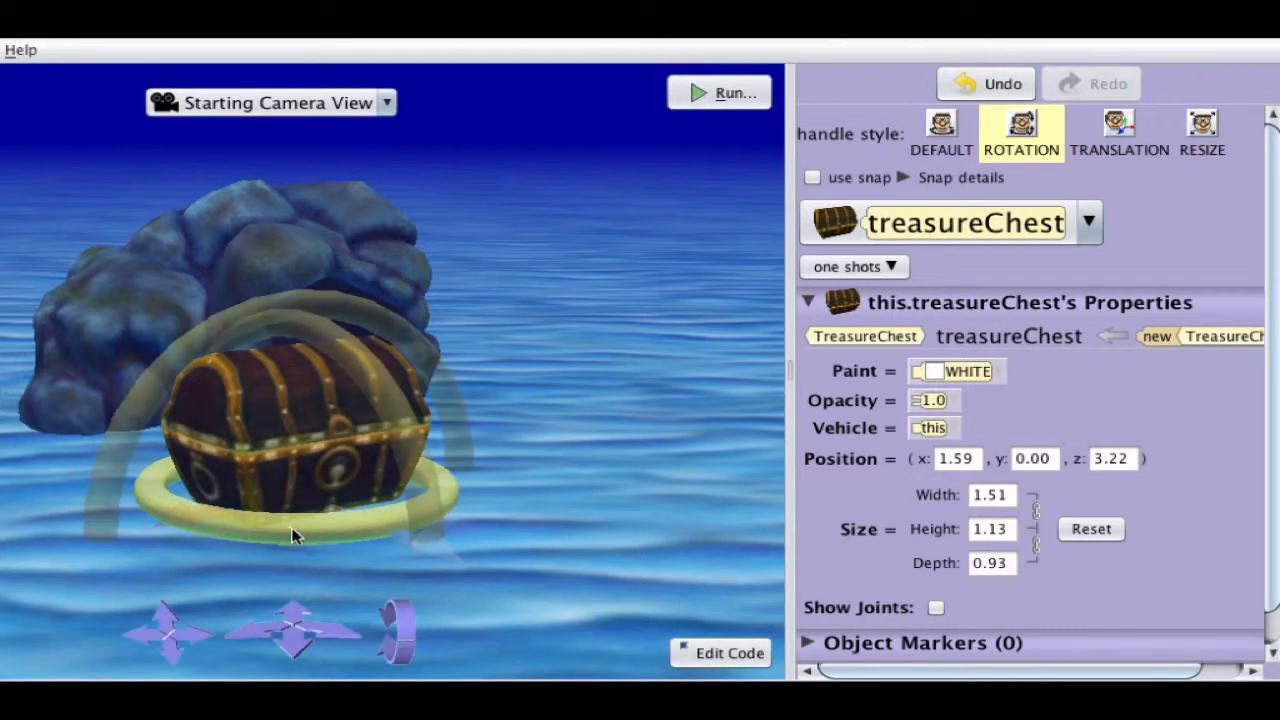
{"action": "mouse_move", "coordinate": [359, 365]}
{"action": "left_mouse_down"}
{"action": "mouse_move", "coordinate": [420, 450]}
{"action": "mouse_move", "coordinate": [425, 380]}
{"action": "mouse_move", "coordinate": [292, 318]}
{"action": "mouse_move", "coordinate": [374, 376]}
{"action": "left_mouse_up"}
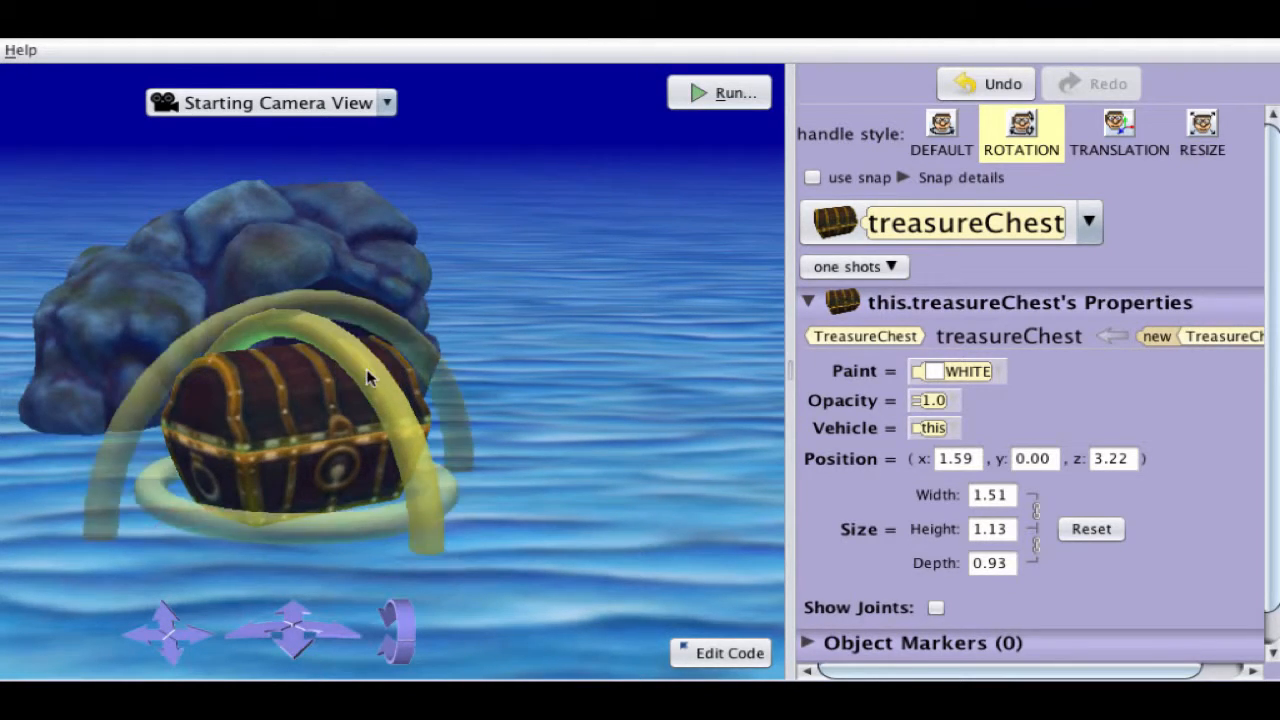
{"action": "mouse_move", "coordinate": [195, 357]}
{"action": "left_mouse_down"}
{"action": "mouse_move", "coordinate": [400, 318]}
{"action": "mouse_move", "coordinate": [381, 307]}
{"action": "mouse_move", "coordinate": [390, 318]}
{"action": "mouse_move", "coordinate": [244, 318]}
{"action": "mouse_move", "coordinate": [194, 355]}
{"action": "left_mouse_up"}
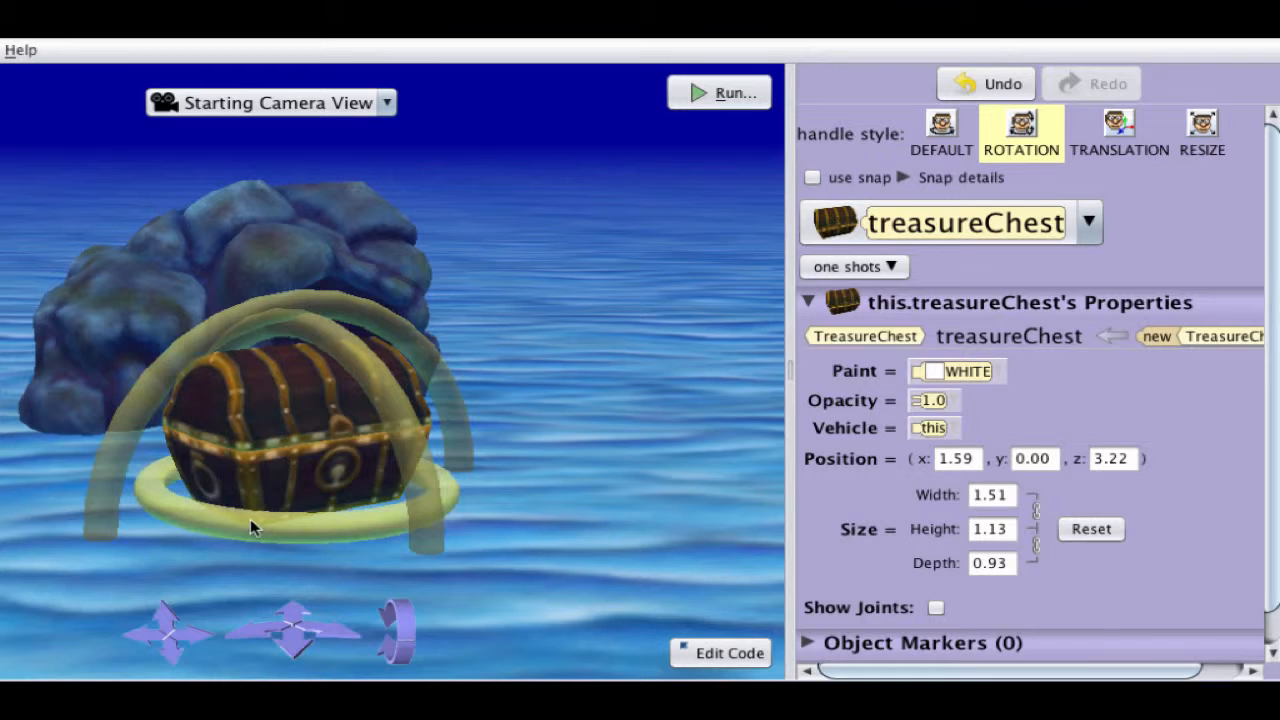
{"action": "left_click_drag", "start_coordinate": [250, 519], "coordinate": [256, 521]}
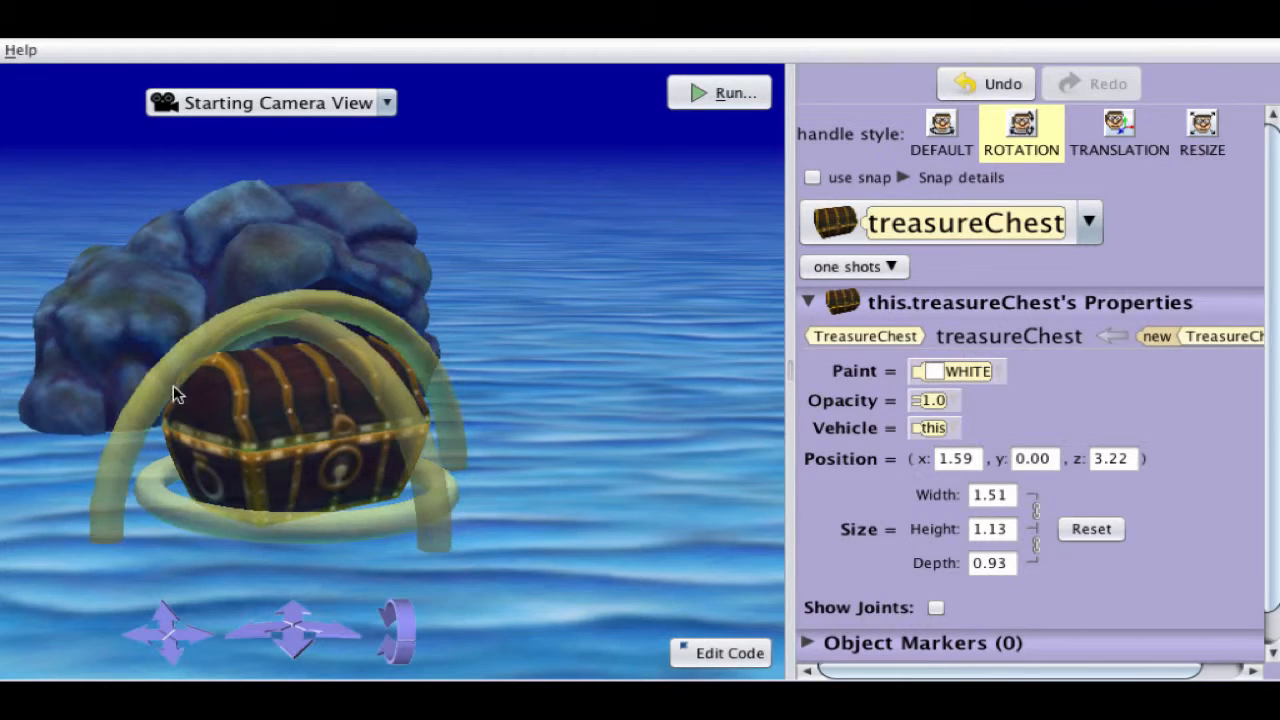
{"action": "left_click_drag", "start_coordinate": [168, 382], "coordinate": [108, 480]}
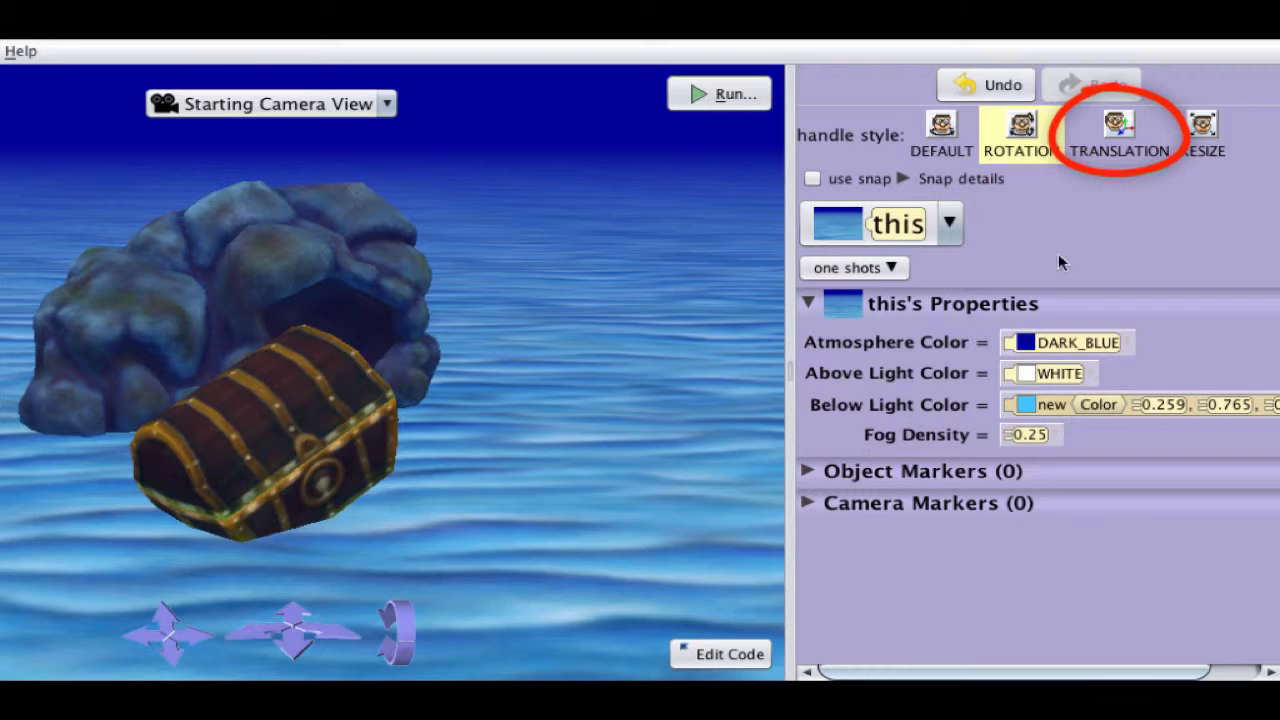
With the translation handles, shift the treasure chest to about x 1.61, z 3.35 and sink it to about y -0.23.
{"action": "left_click", "coordinate": [1113, 130]}
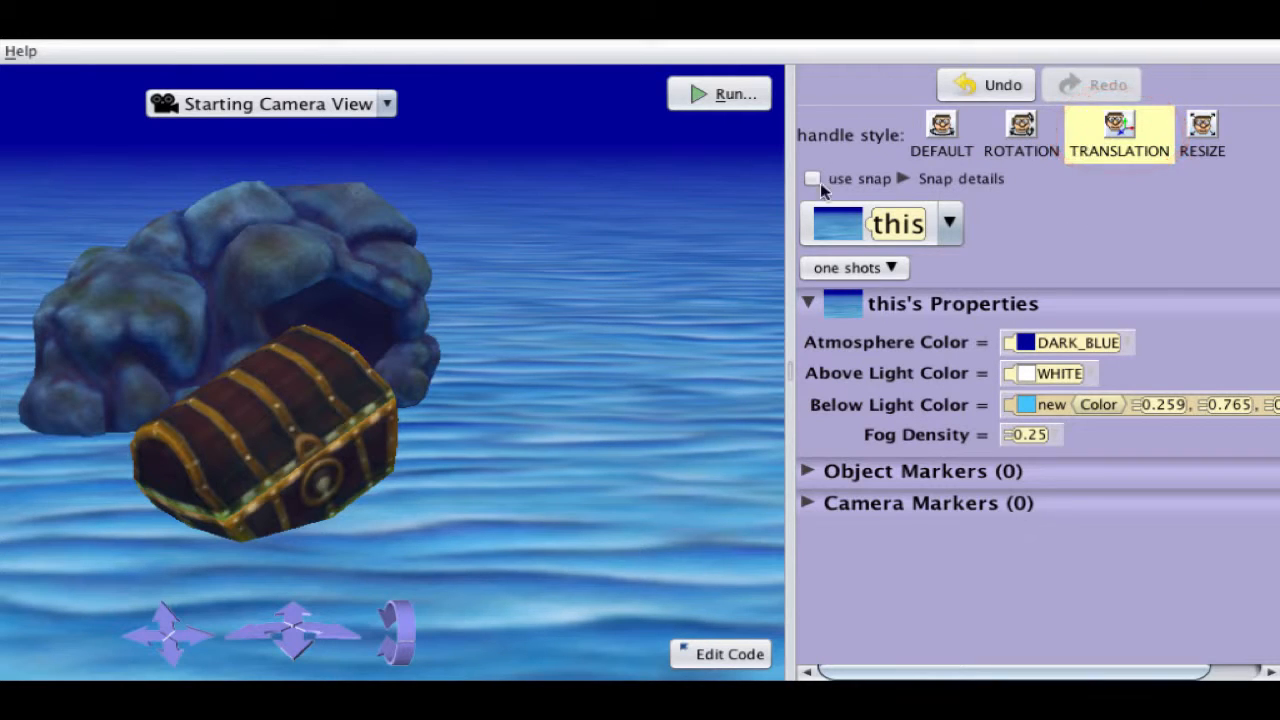
{"action": "left_click", "coordinate": [283, 385]}
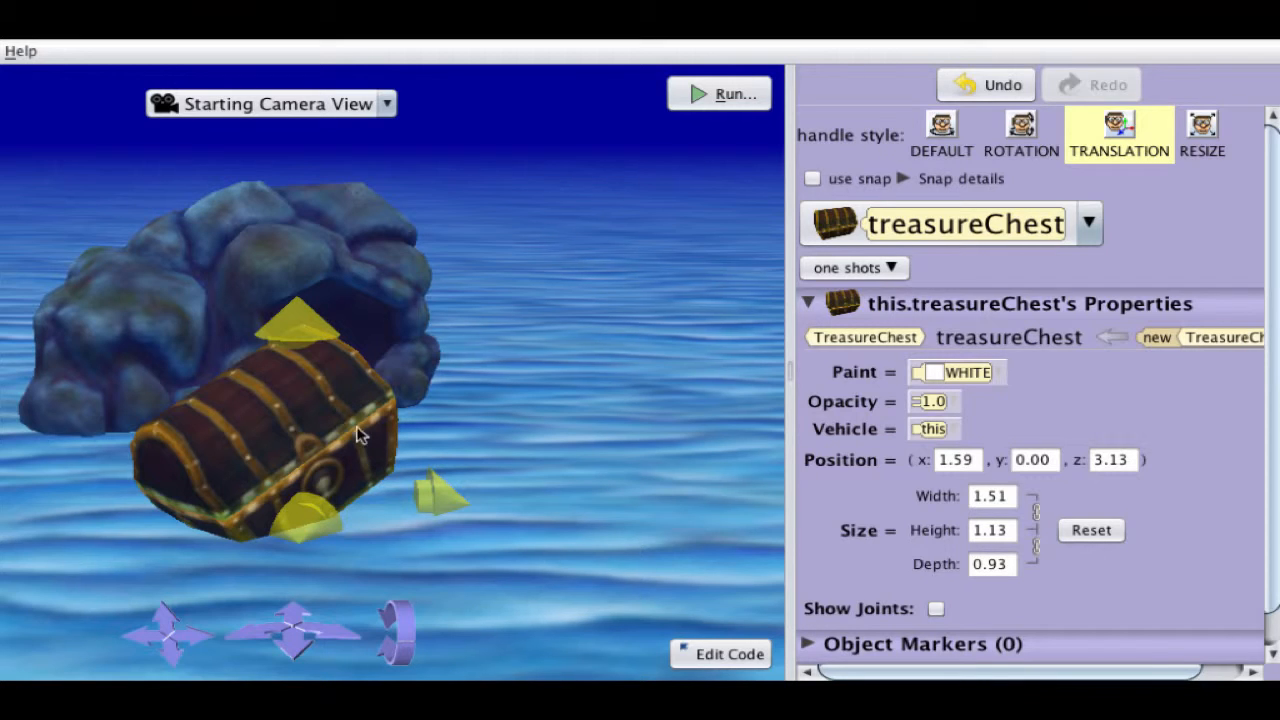
{"action": "mouse_move", "coordinate": [311, 343]}
{"action": "left_mouse_down"}
{"action": "mouse_move", "coordinate": [313, 268]}
{"action": "mouse_move", "coordinate": [320, 343]}
{"action": "left_mouse_up"}
{"action": "mouse_move", "coordinate": [438, 492]}
{"action": "left_mouse_down"}
{"action": "mouse_move", "coordinate": [545, 500]}
{"action": "mouse_move", "coordinate": [420, 500]}
{"action": "left_mouse_up"}
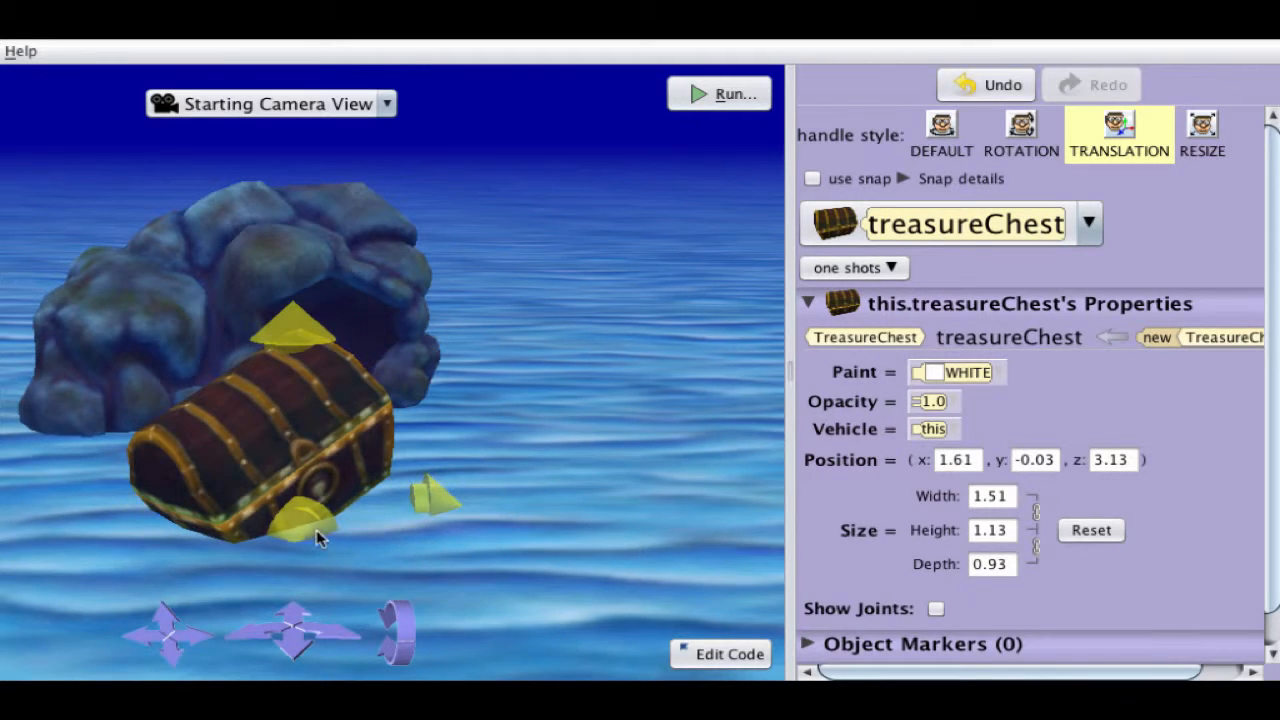
{"action": "mouse_move", "coordinate": [313, 535]}
{"action": "left_mouse_down"}
{"action": "mouse_move", "coordinate": [300, 592]}
{"action": "mouse_move", "coordinate": [305, 511]}
{"action": "left_mouse_up"}
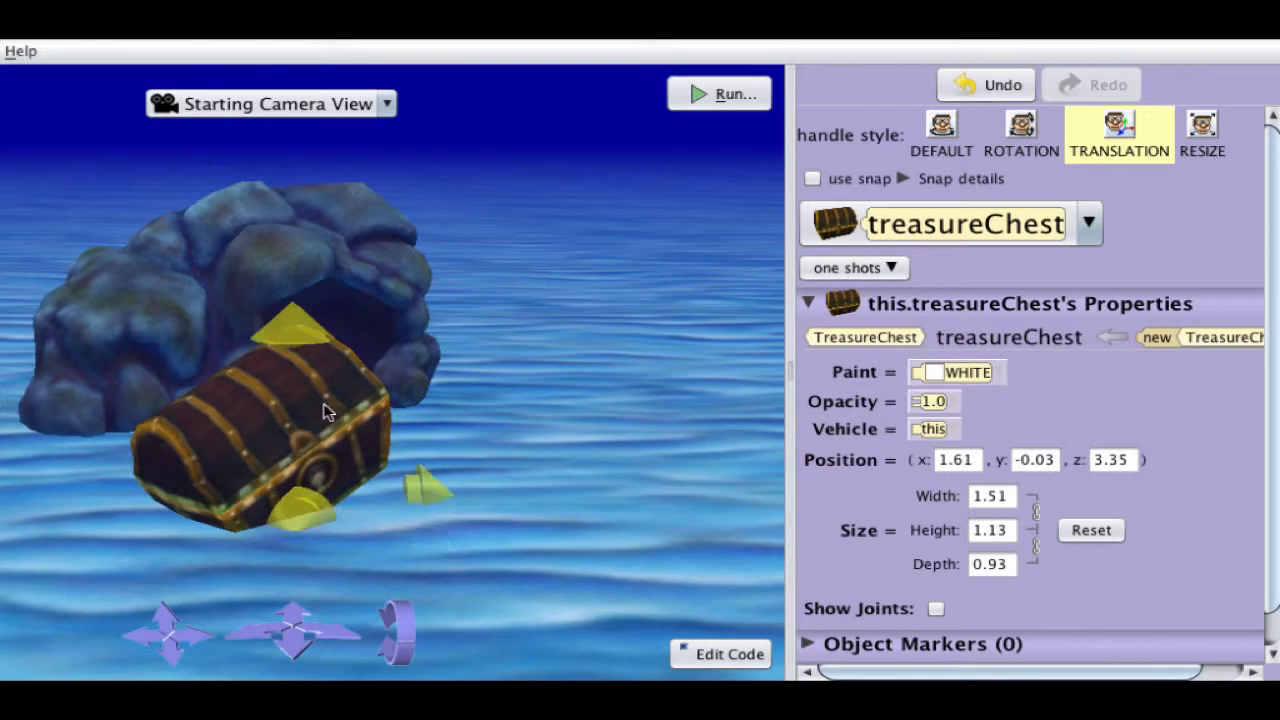
{"action": "left_click_drag", "start_coordinate": [295, 317], "coordinate": [299, 347]}
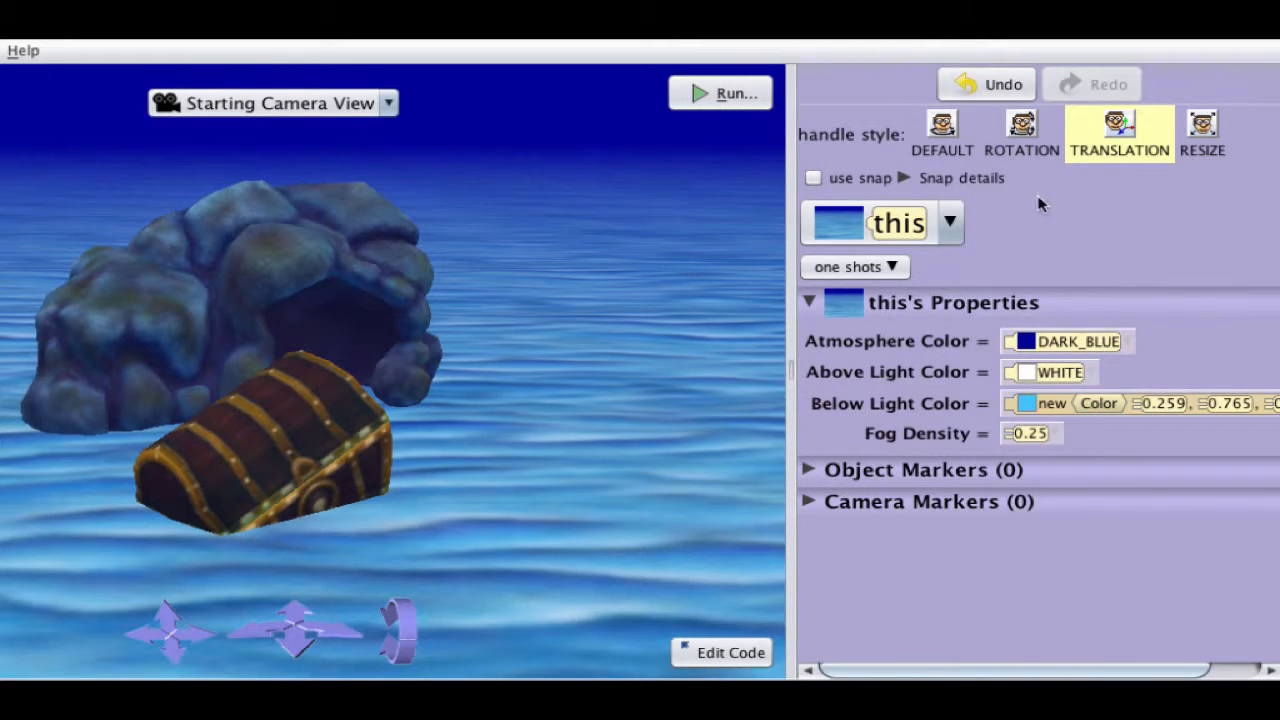
With the resize handle, shrink the treasure chest to about 1.32 wide, 0.98 high and 0.81 deep.
{"action": "left_click", "coordinate": [1190, 128]}
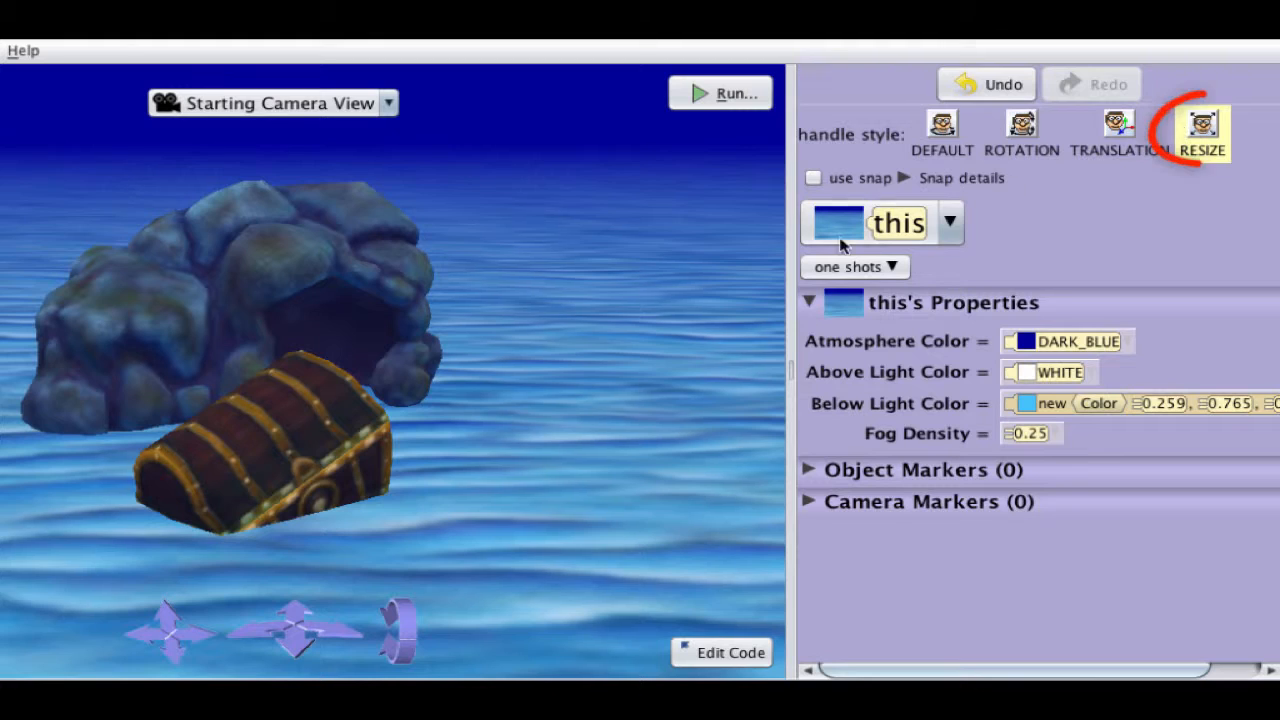
{"action": "left_click", "coordinate": [325, 440]}
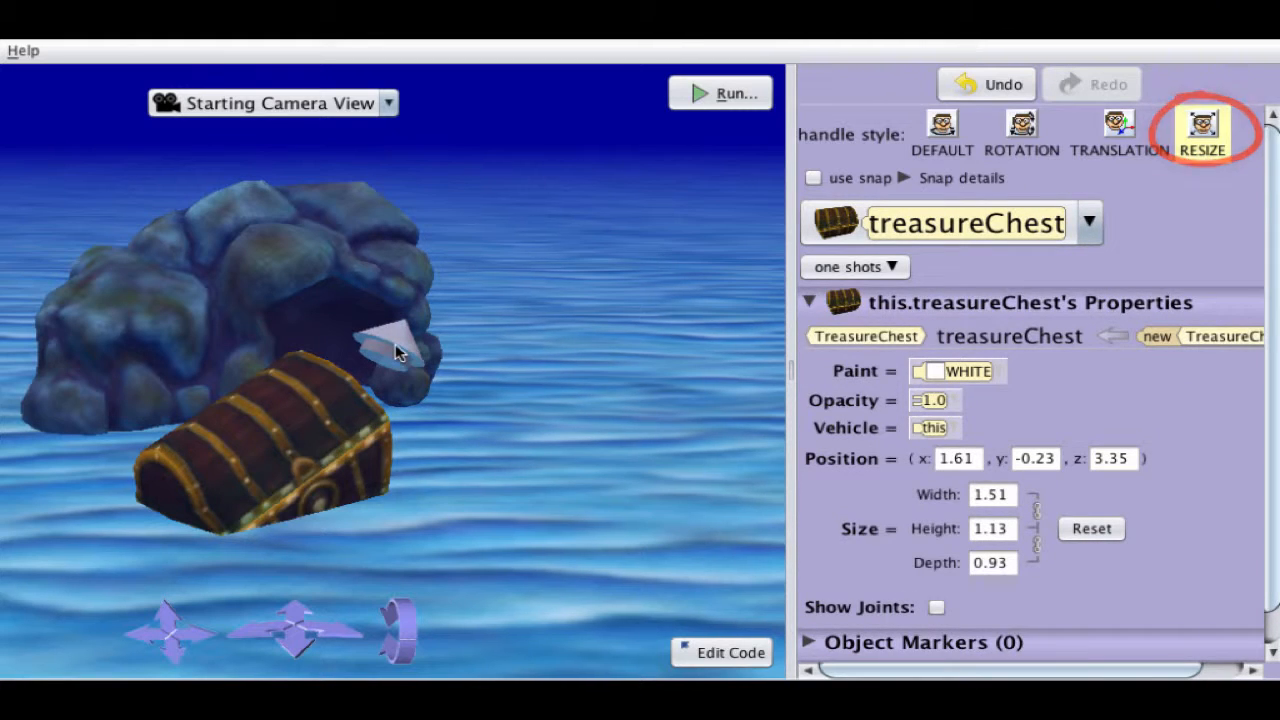
{"action": "mouse_move", "coordinate": [395, 343]}
{"action": "left_mouse_down"}
{"action": "mouse_move", "coordinate": [419, 297]}
{"action": "mouse_move", "coordinate": [382, 378]}
{"action": "mouse_move", "coordinate": [400, 360]}
{"action": "mouse_move", "coordinate": [389, 361]}
{"action": "left_mouse_up"}
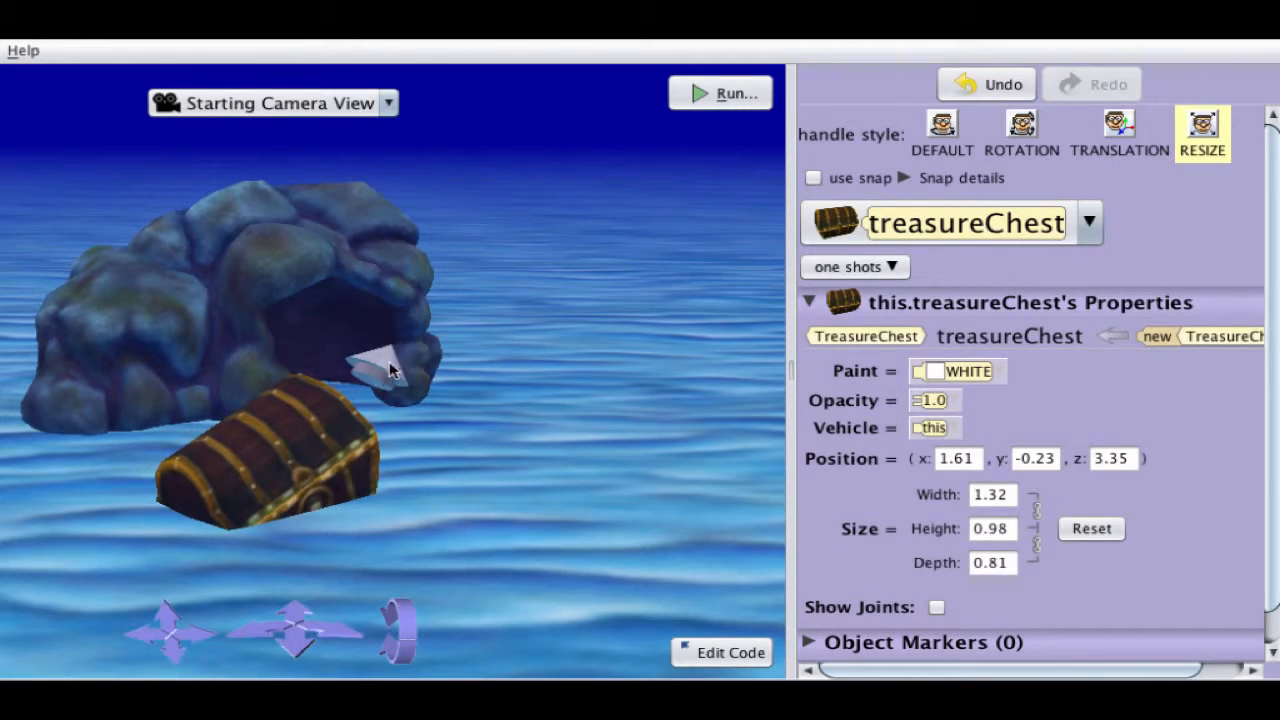
{"action": "mouse_move", "coordinate": [308, 440]}
{"action": "left_mouse_down"}
{"action": "mouse_move", "coordinate": [333, 408]}
{"action": "mouse_move", "coordinate": [300, 446]}
{"action": "left_mouse_up"}
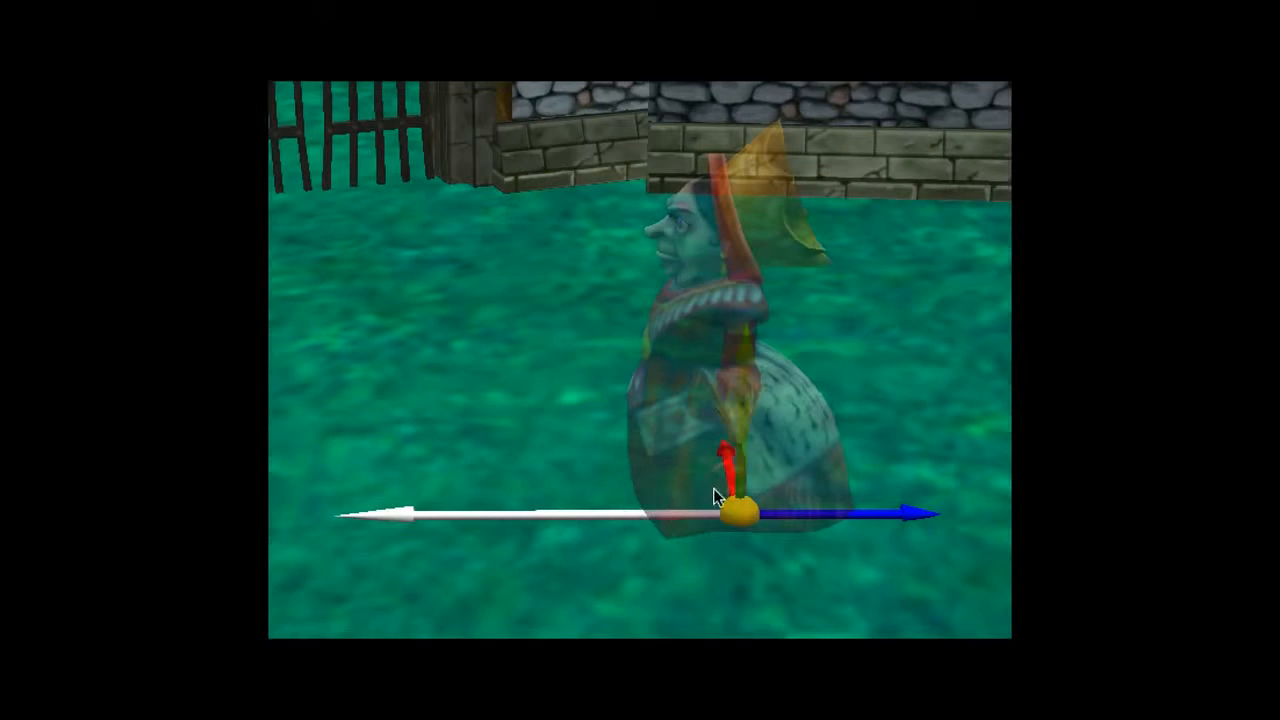
Turn the queen of hearts about her vertical axis with the default rotation ring.
{"action": "left_click", "coordinate": [713, 487]}
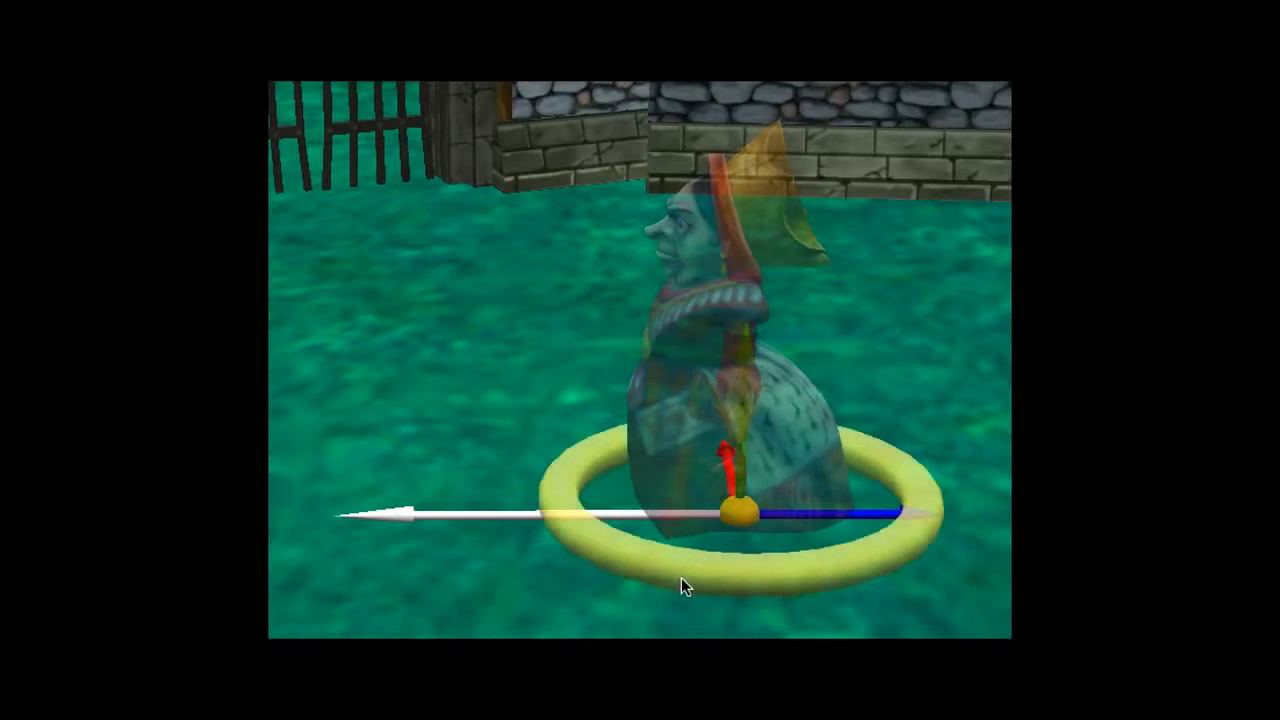
{"action": "mouse_move", "coordinate": [681, 577]}
{"action": "left_mouse_down"}
{"action": "mouse_move", "coordinate": [880, 551]}
{"action": "mouse_move", "coordinate": [857, 563]}
{"action": "mouse_move", "coordinate": [643, 566]}
{"action": "mouse_move", "coordinate": [575, 520]}
{"action": "mouse_move", "coordinate": [617, 551]}
{"action": "mouse_move", "coordinate": [686, 571]}
{"action": "mouse_move", "coordinate": [665, 565]}
{"action": "mouse_move", "coordinate": [686, 558]}
{"action": "left_mouse_up"}
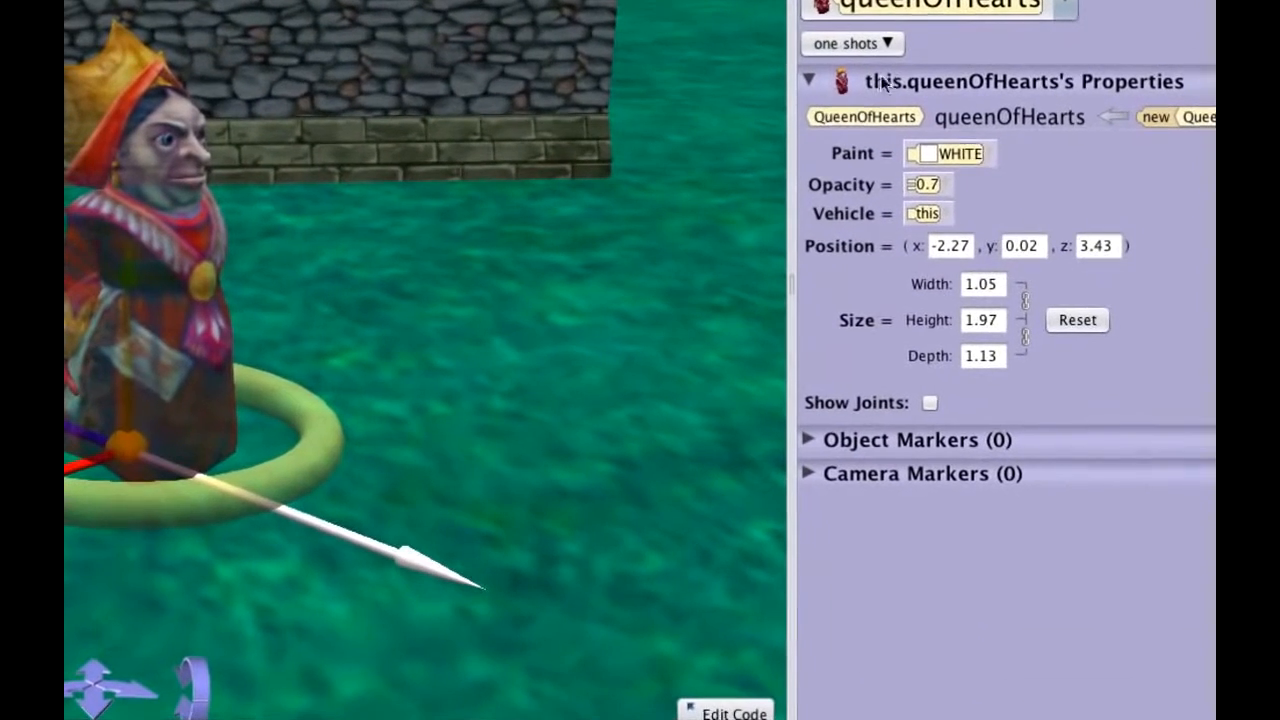
Move the queen of hearts forward by 1.0 with a one-shot procedure.
{"action": "left_click", "coordinate": [890, 45]}
{"action": "mouse_move", "coordinate": [903, 100]}
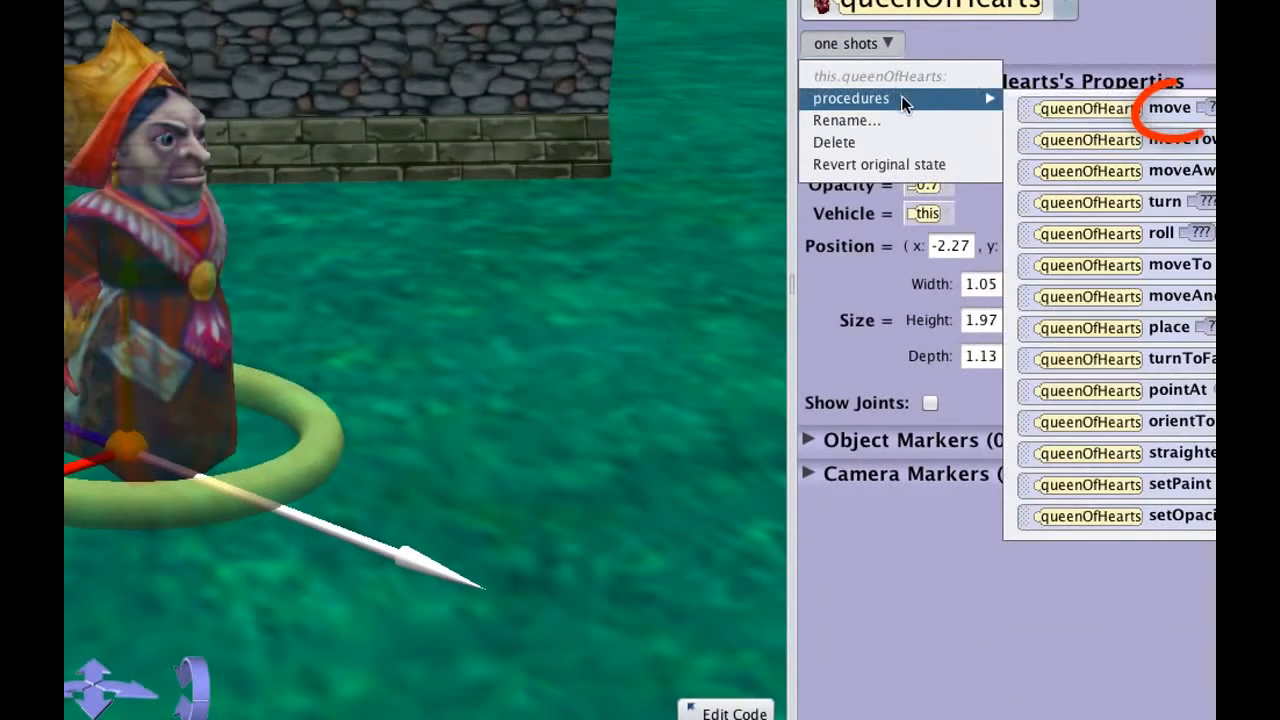
{"action": "mouse_move", "coordinate": [1100, 110]}
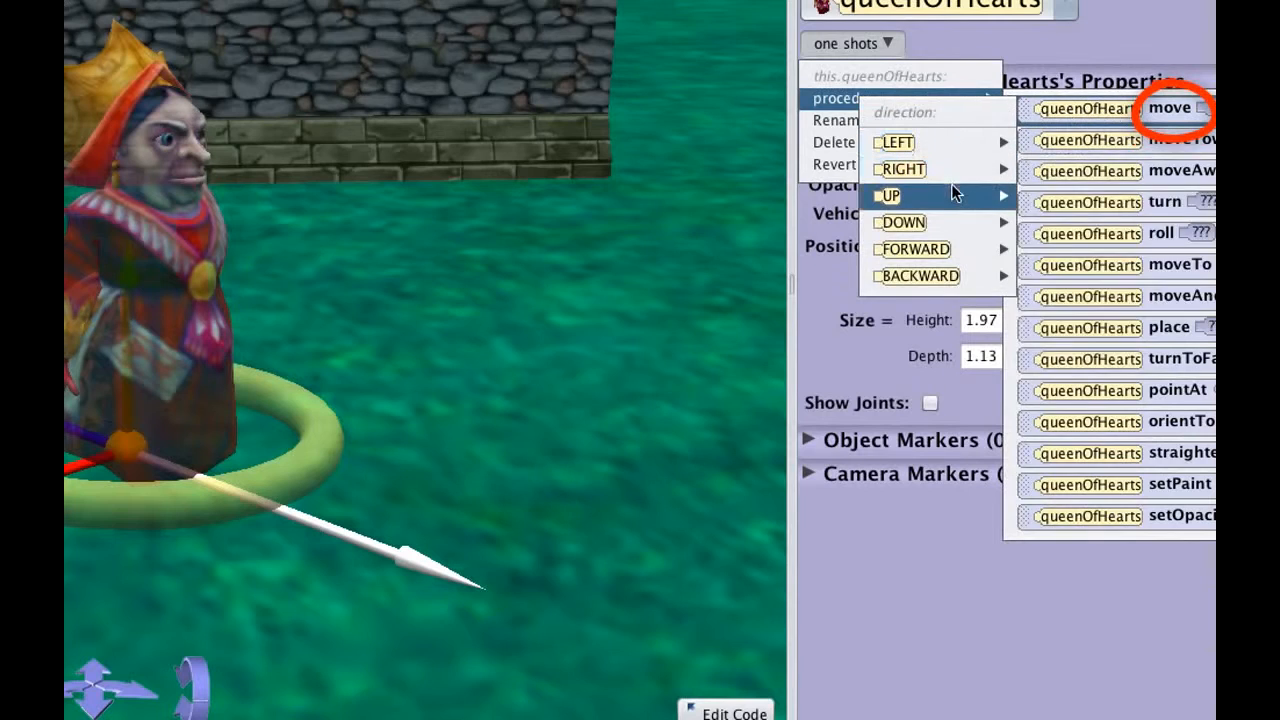
{"action": "mouse_move", "coordinate": [951, 228]}
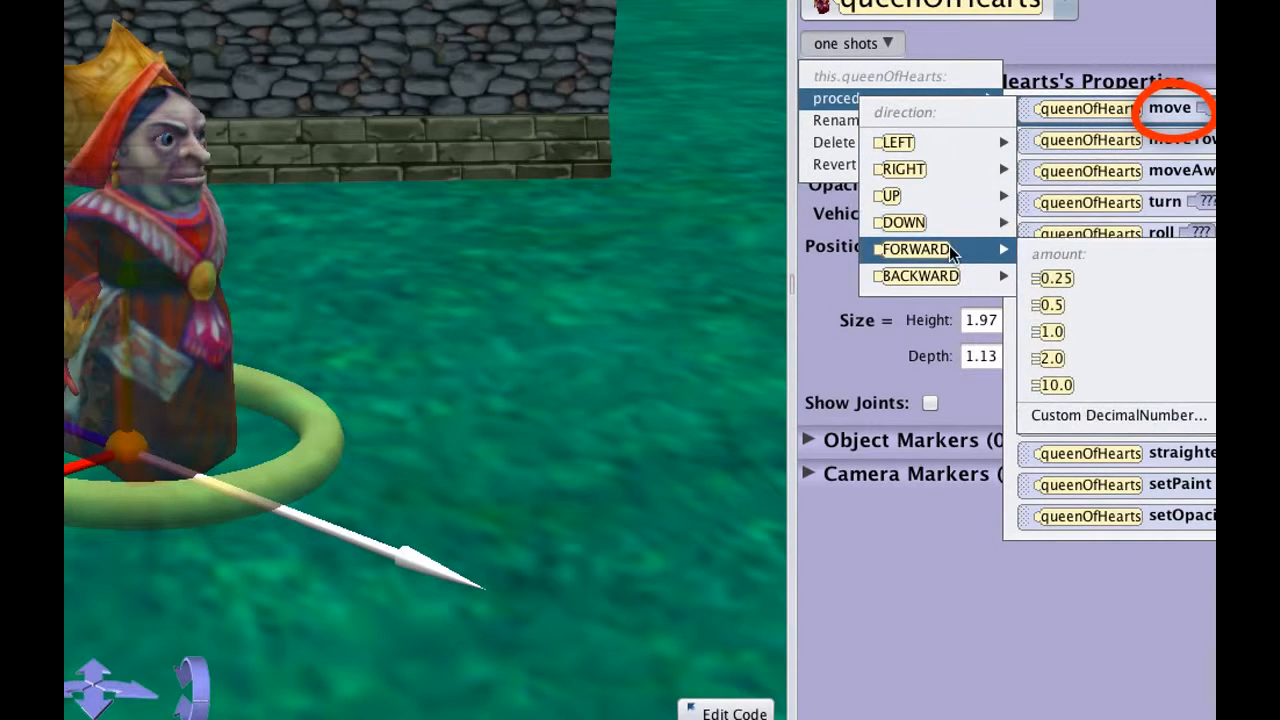
{"action": "mouse_move", "coordinate": [973, 285]}
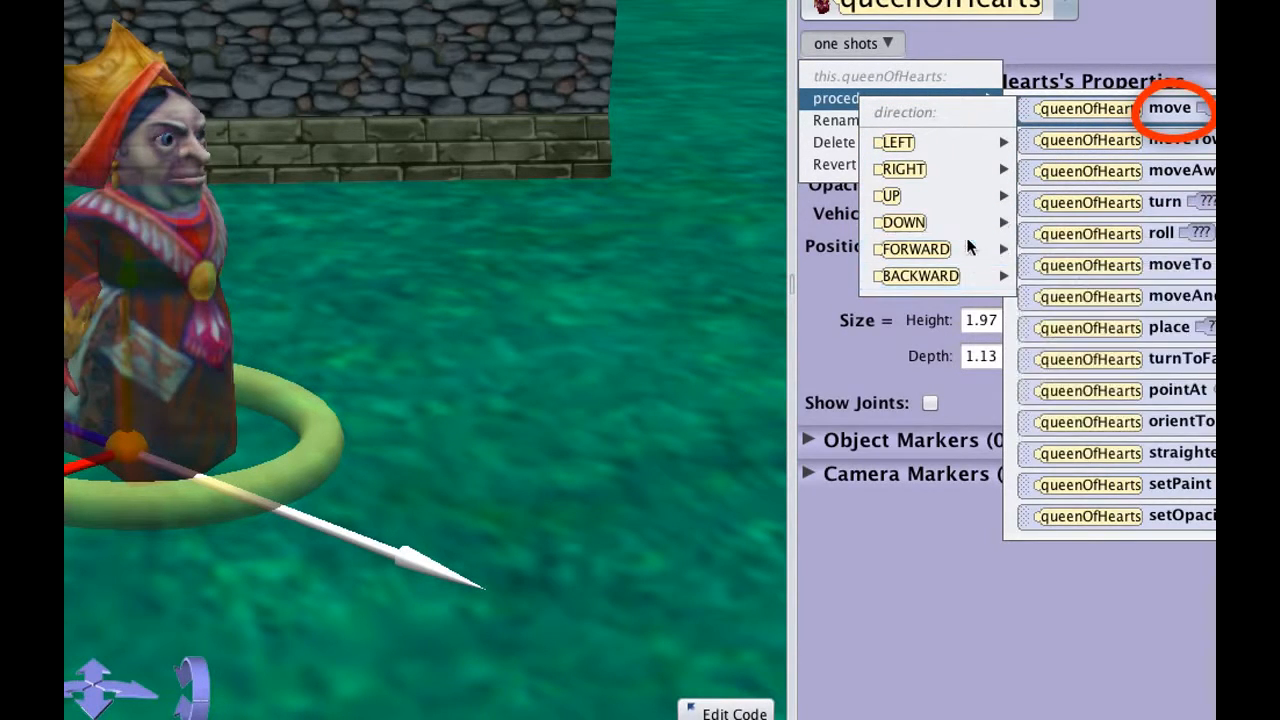
{"action": "mouse_move", "coordinate": [966, 249]}
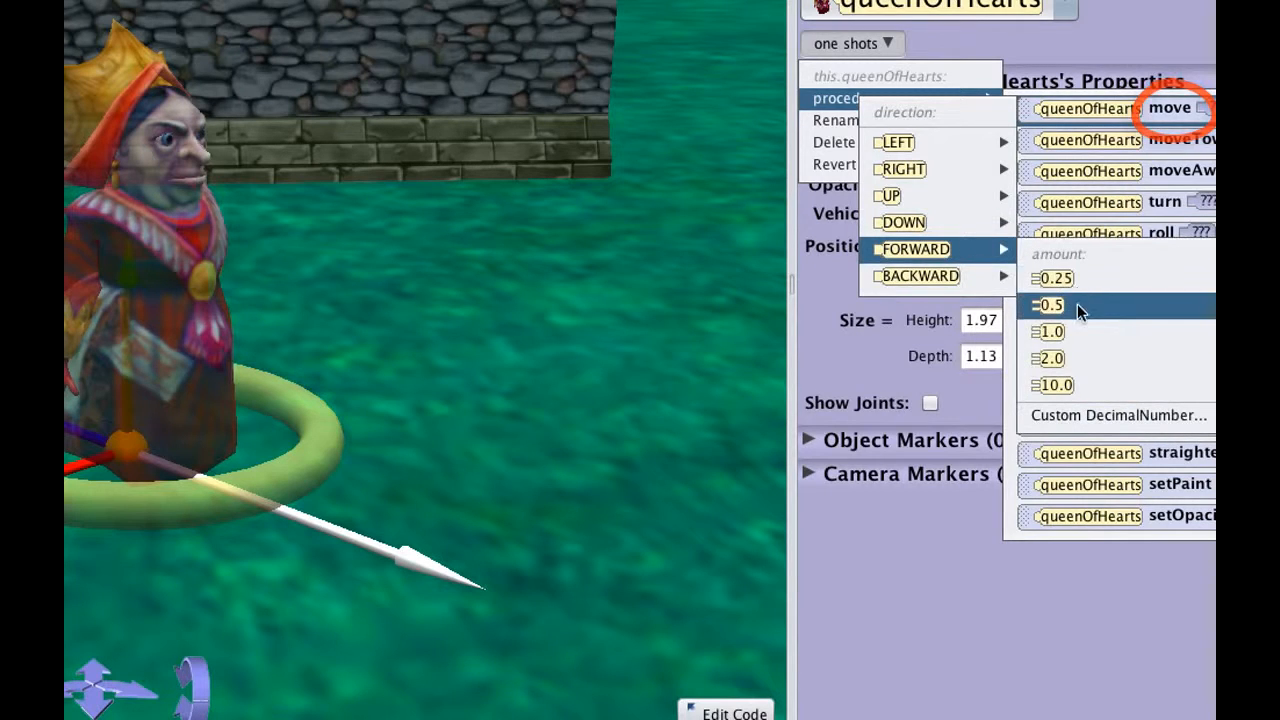
{"action": "left_click", "coordinate": [1077, 330]}
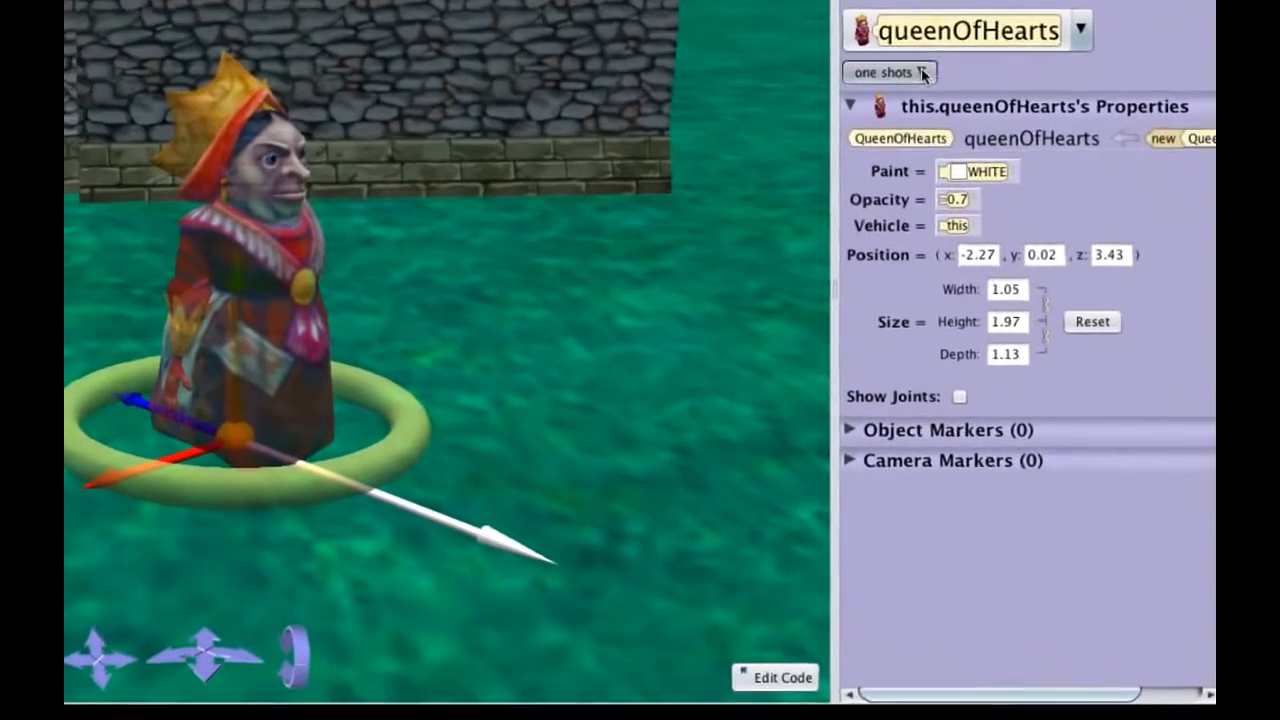
Turn the queen of hearts left by 0.25 with a one-shot procedure.
{"action": "left_click", "coordinate": [935, 140]}
{"action": "mouse_move", "coordinate": [878, 74]}
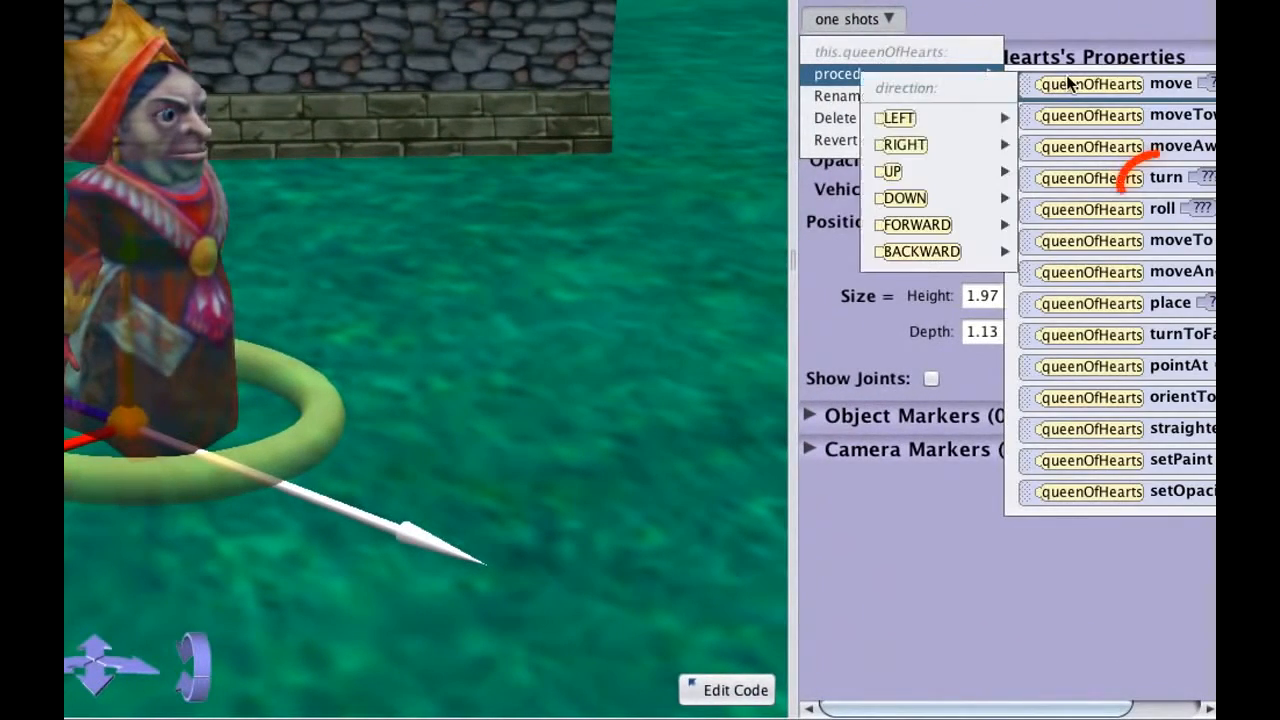
{"action": "mouse_move", "coordinate": [1084, 178]}
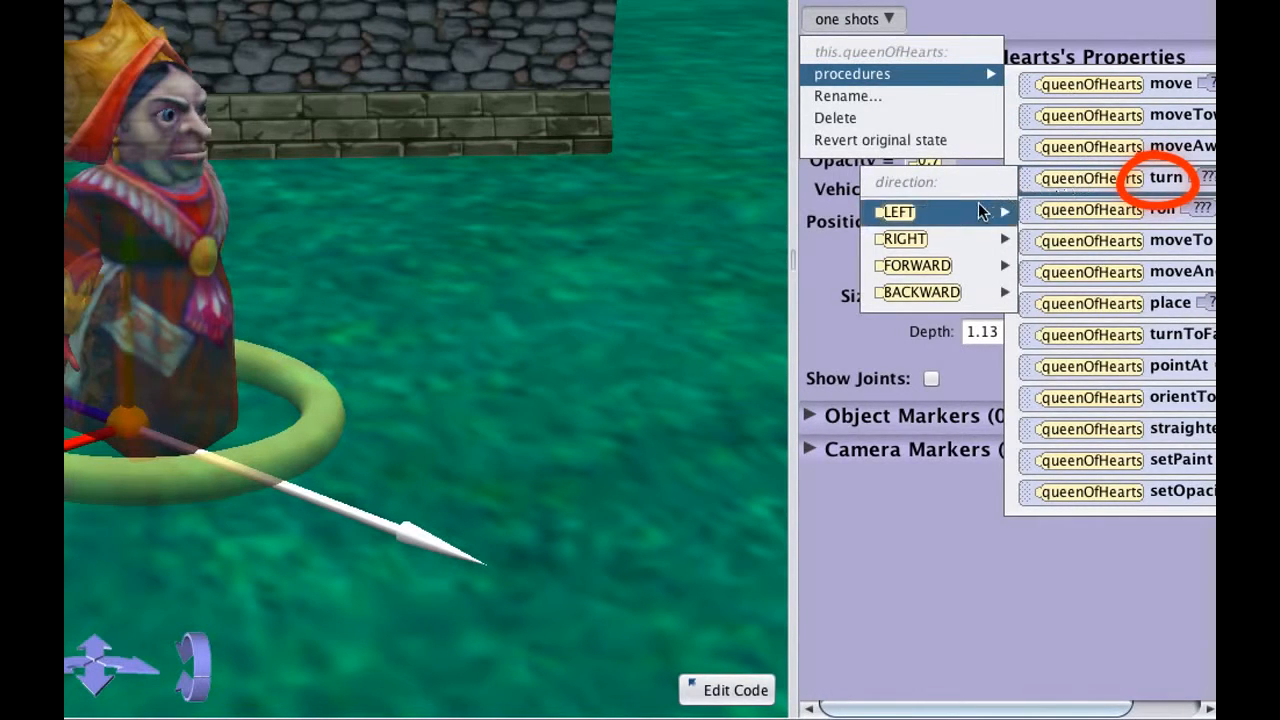
{"action": "mouse_move", "coordinate": [950, 263]}
{"action": "mouse_move", "coordinate": [955, 214]}
{"action": "left_click", "coordinate": [1062, 269]}
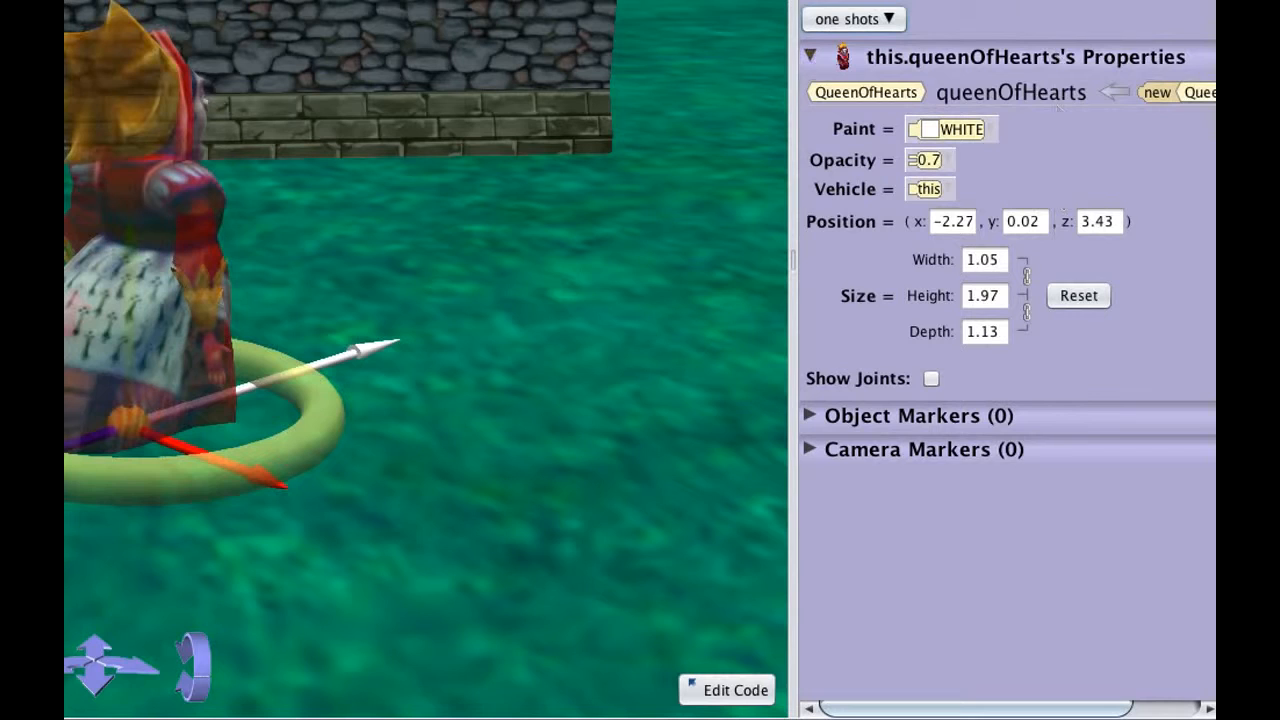
Turn the queen of hearts forward by 0.25 with a one-shot procedure and undo that turn.
{"action": "left_click", "coordinate": [895, 20]}
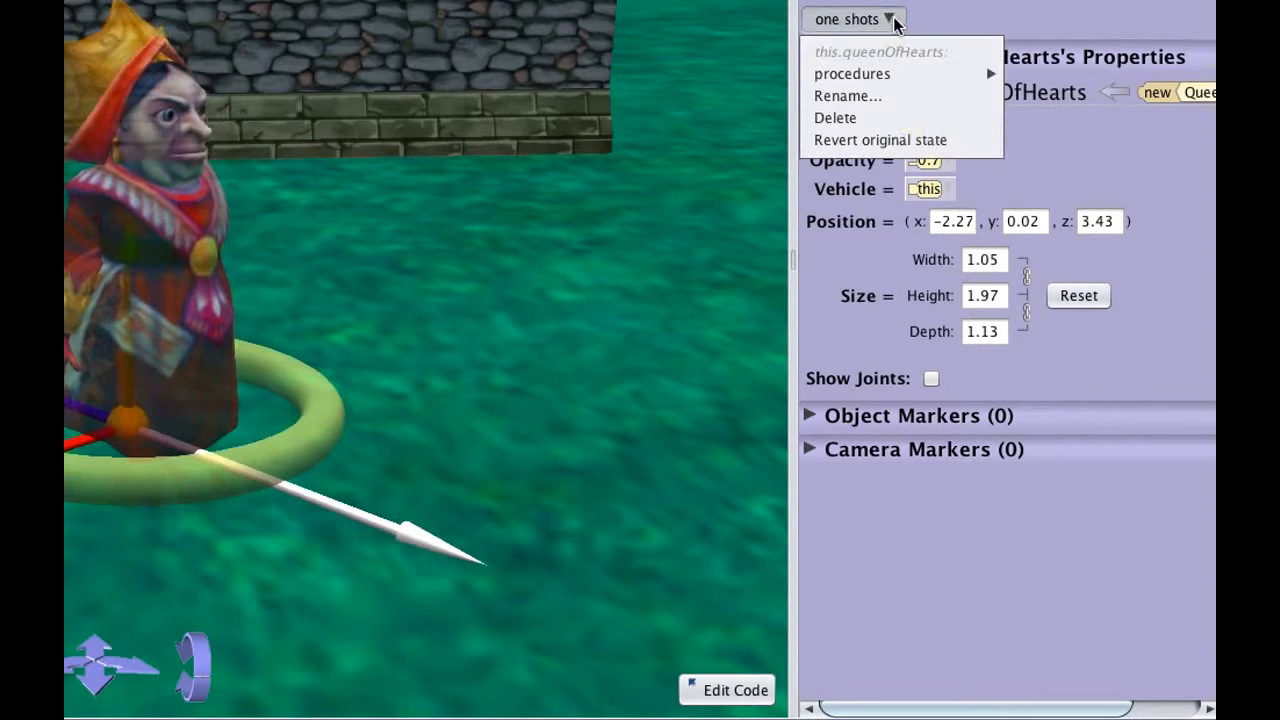
{"action": "mouse_move", "coordinate": [1050, 122]}
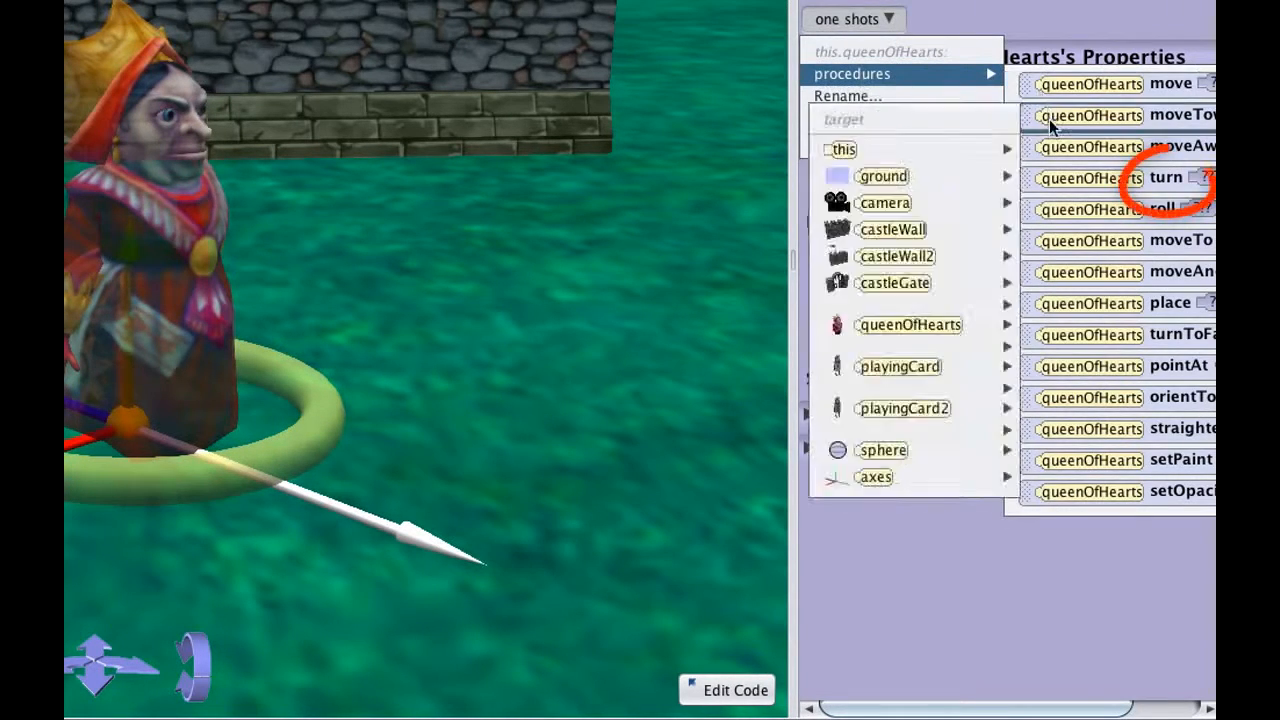
{"action": "mouse_move", "coordinate": [934, 265]}
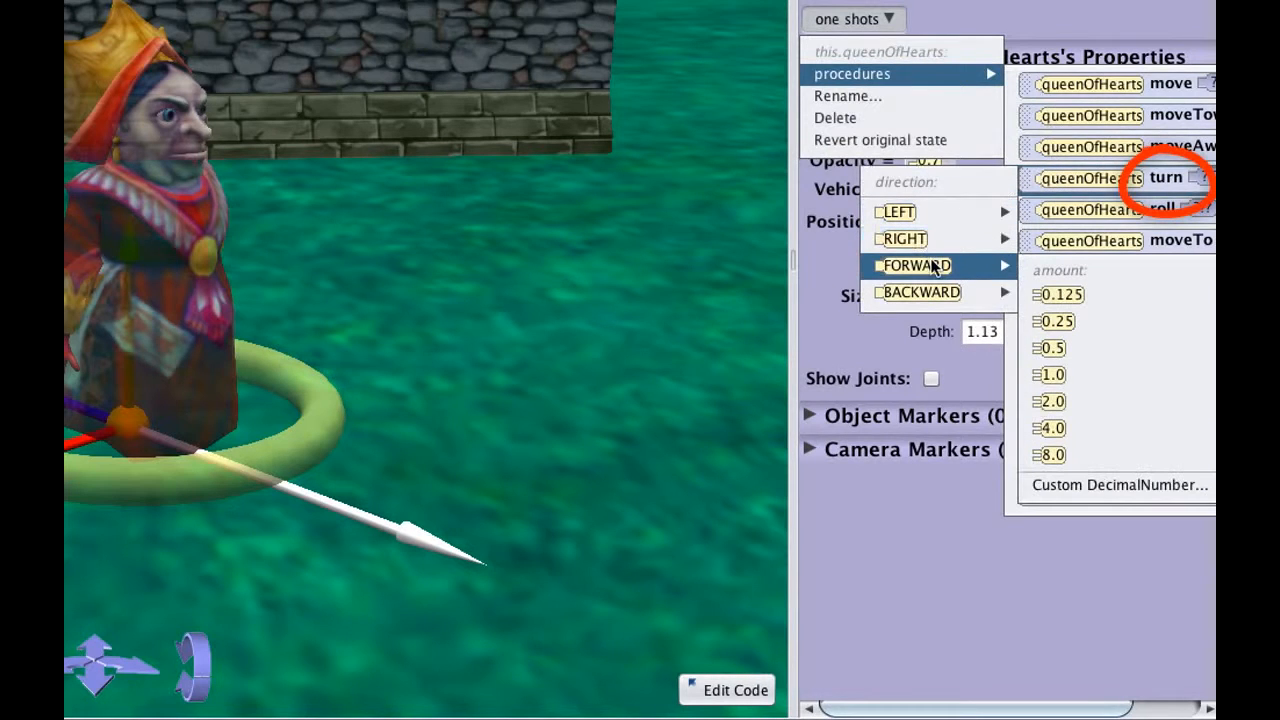
{"action": "left_click", "coordinate": [1061, 322]}
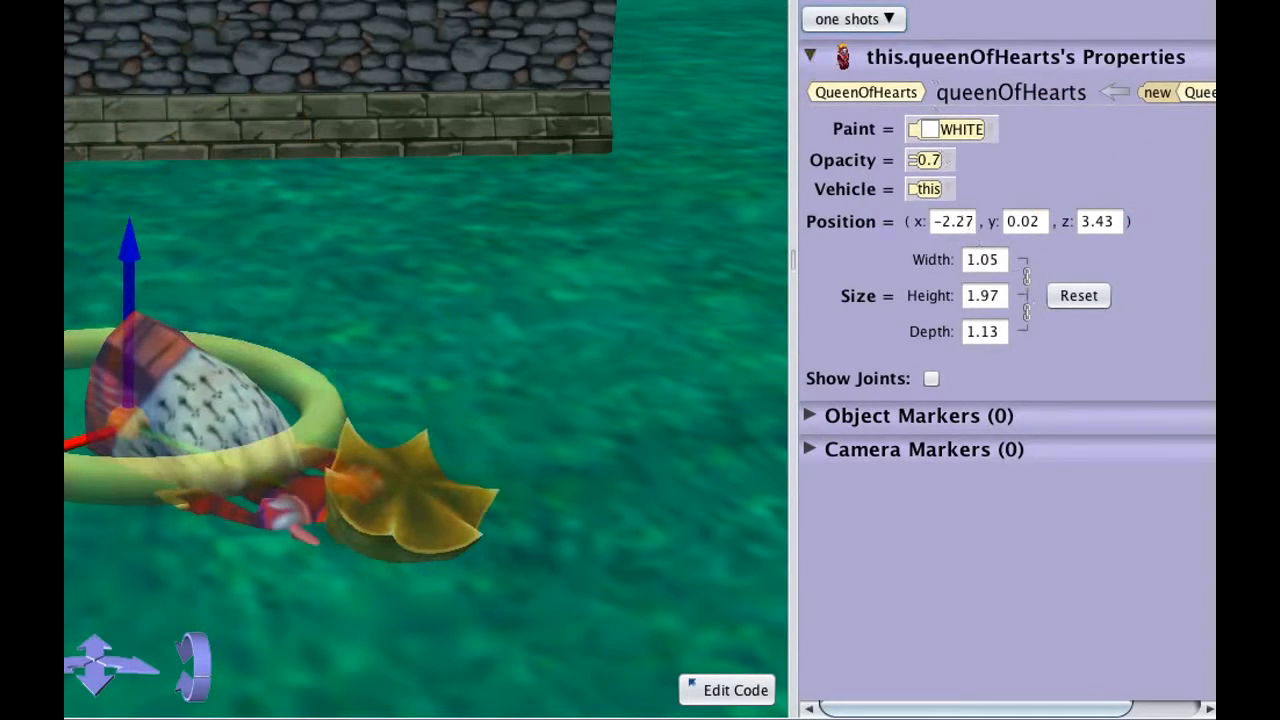
{"action": "key", "text": "ctrl+z"}
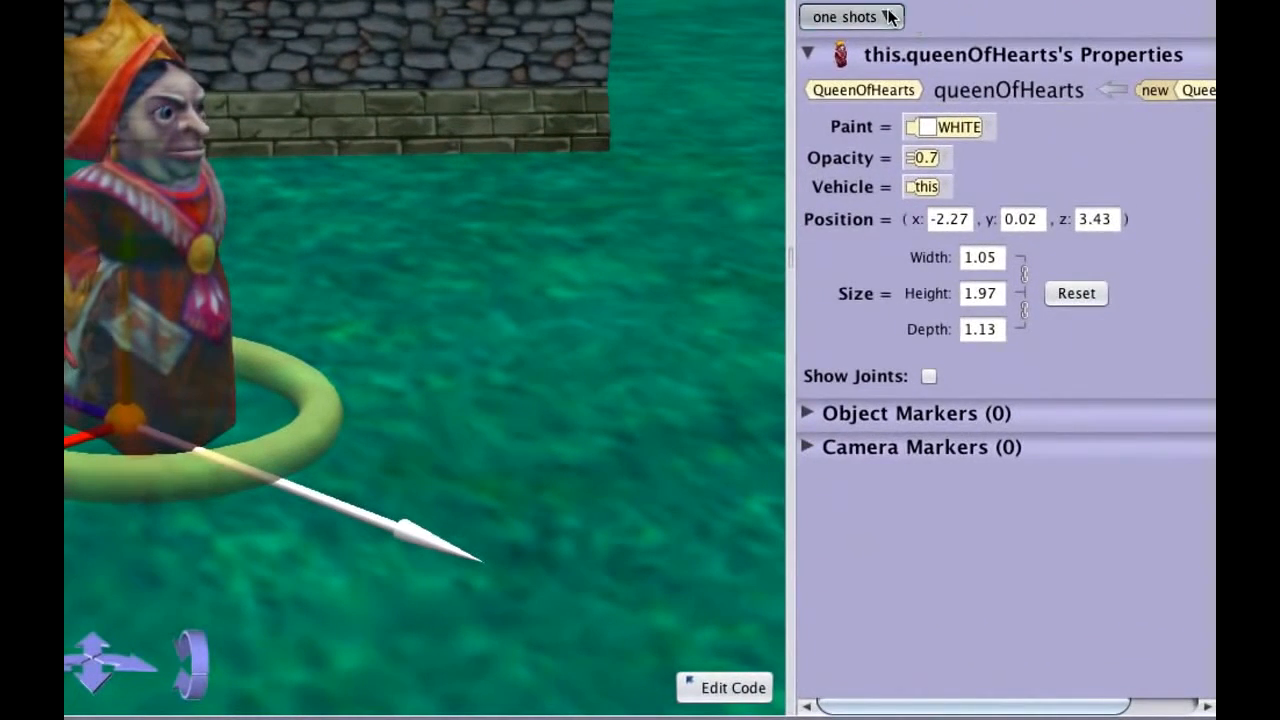
Roll the queen of hearts left by 0.25 with a one-shot procedure and undo the roll.
{"action": "left_click", "coordinate": [889, 17]}
{"action": "mouse_move", "coordinate": [889, 73]}
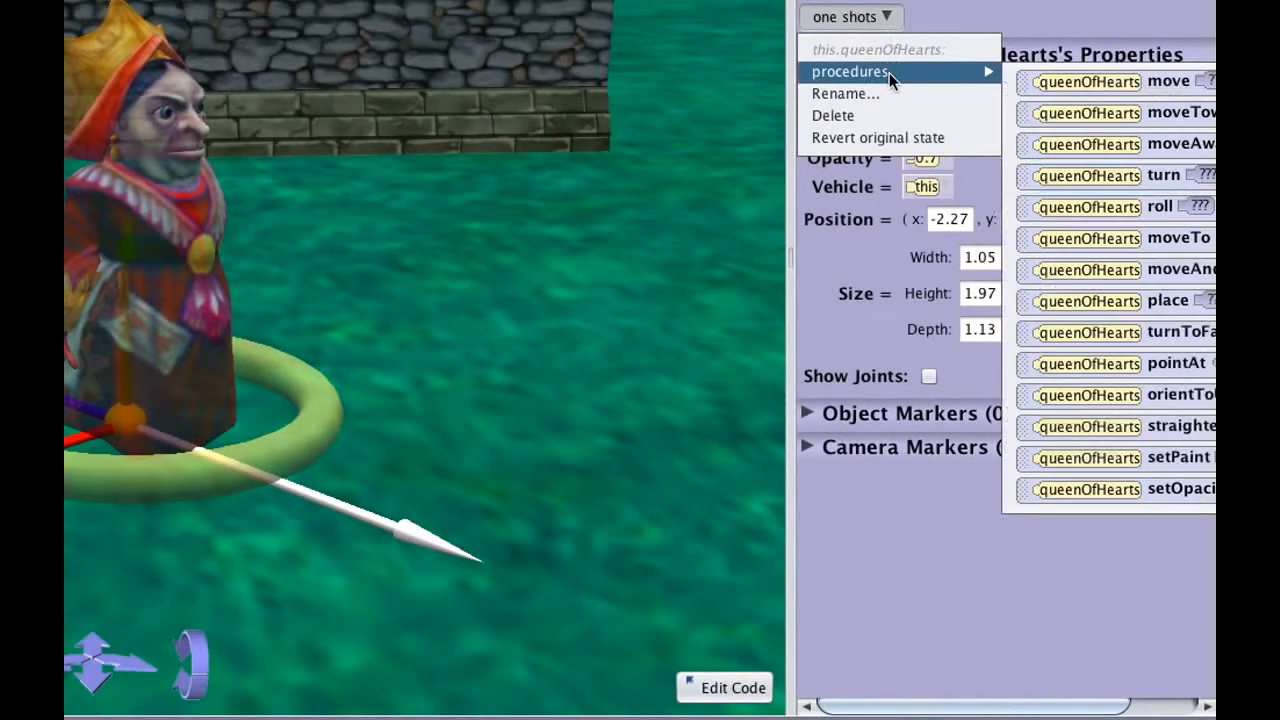
{"action": "mouse_move", "coordinate": [1070, 214]}
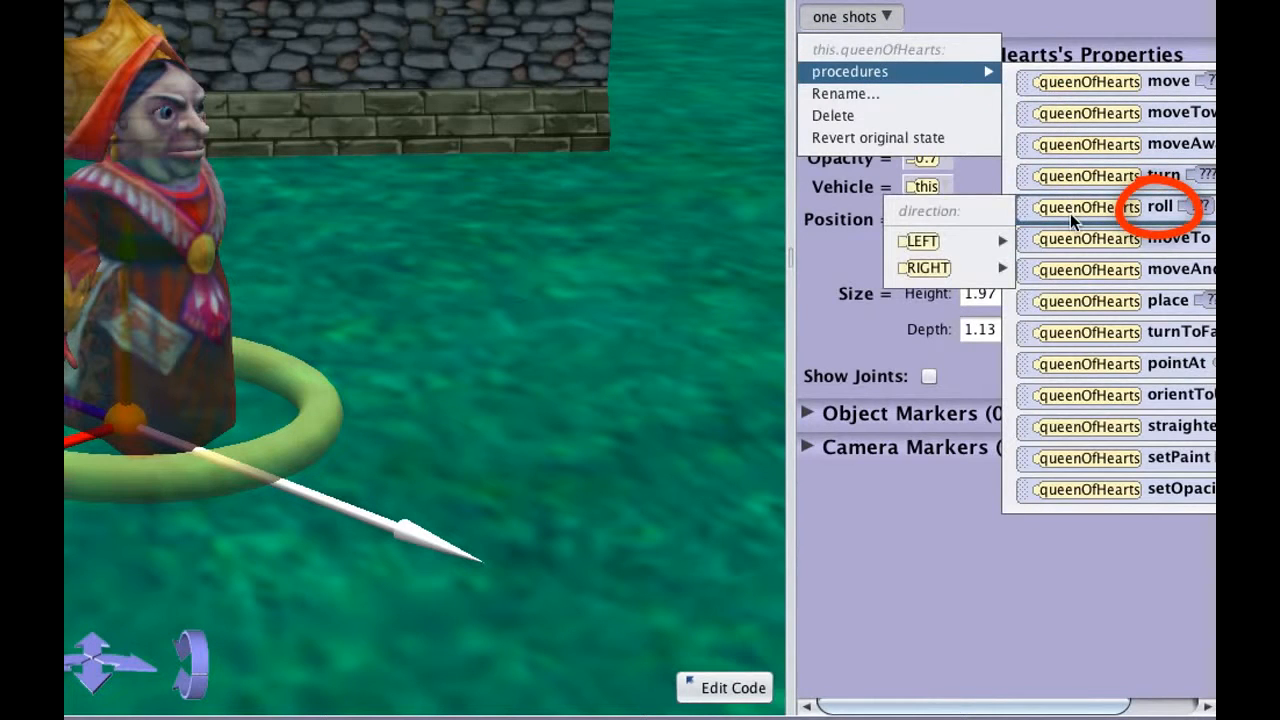
{"action": "mouse_move", "coordinate": [972, 245]}
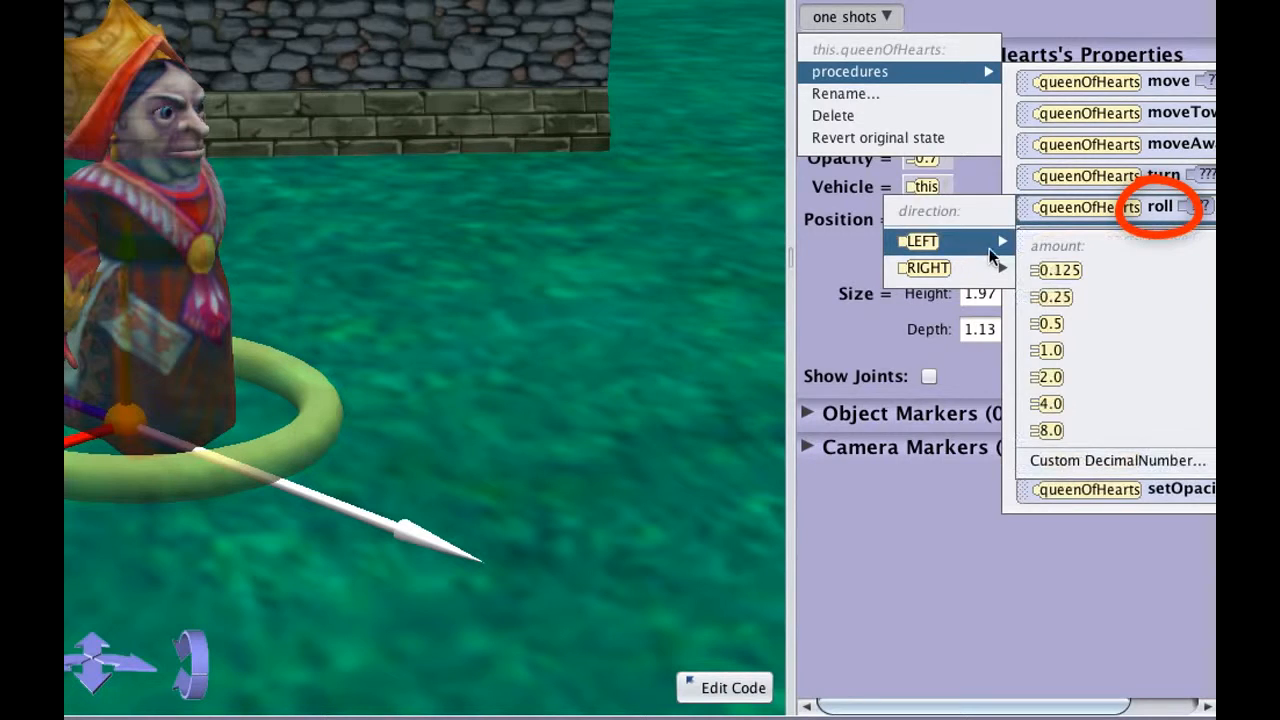
{"action": "left_click", "coordinate": [1058, 296]}
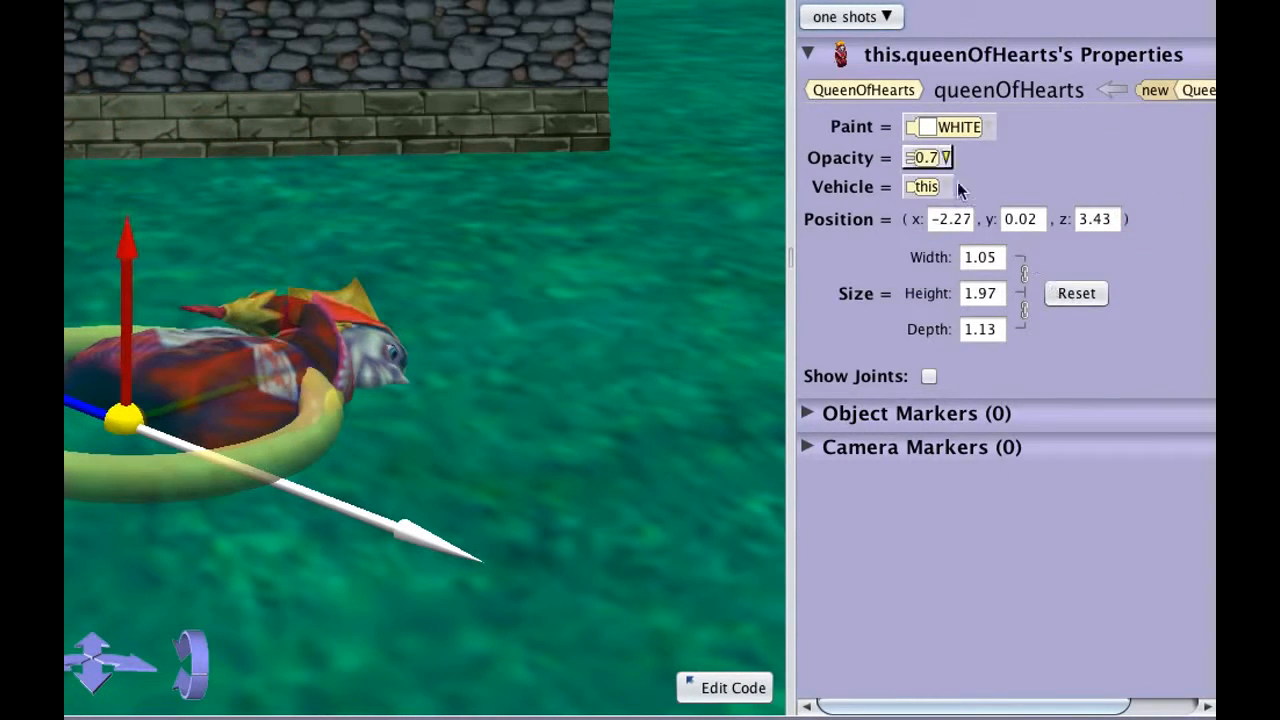
{"action": "key", "text": "super+z"}
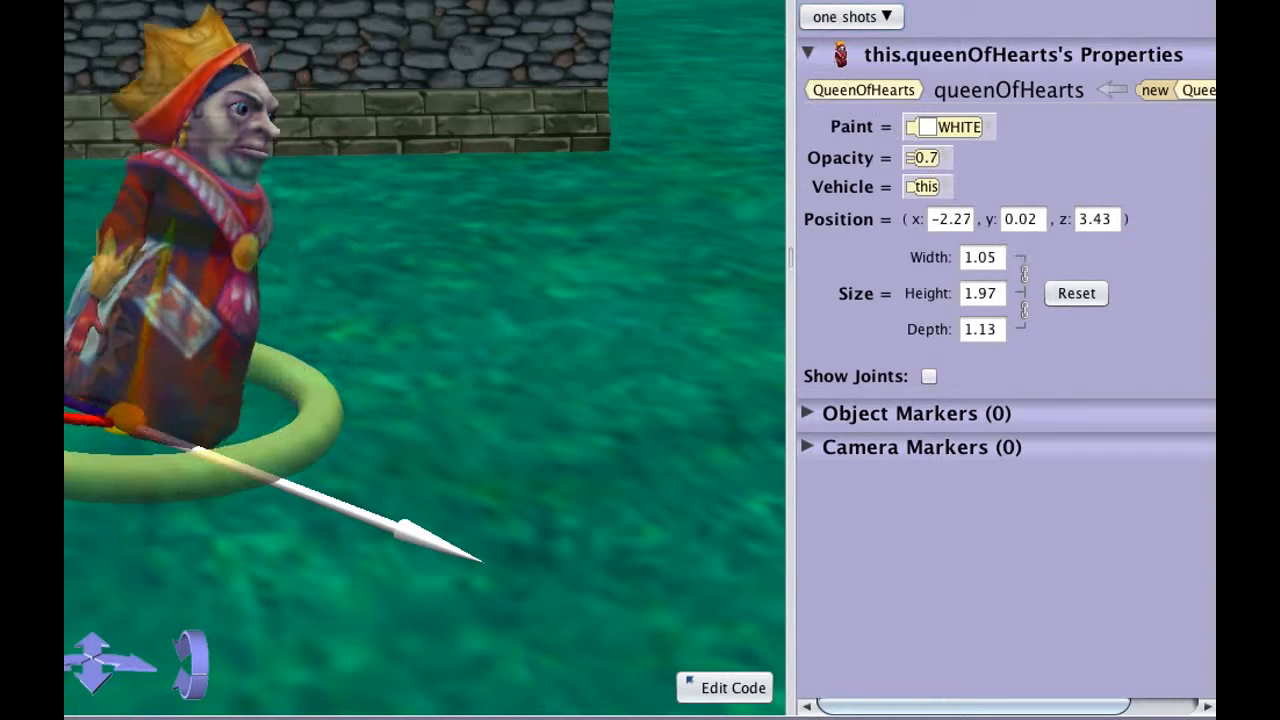
Roll the queen of hearts right by 0.25 with a one-shot procedure.
{"action": "left_click", "coordinate": [889, 20]}
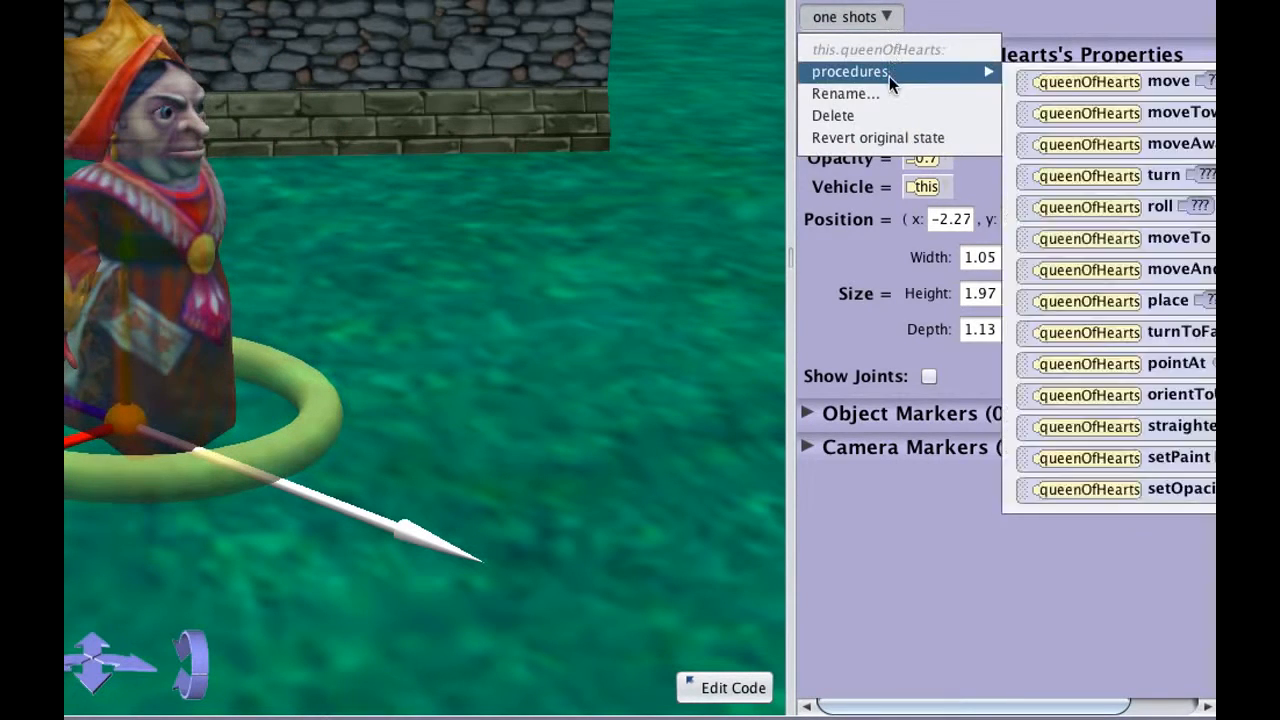
{"action": "mouse_move", "coordinate": [1150, 207]}
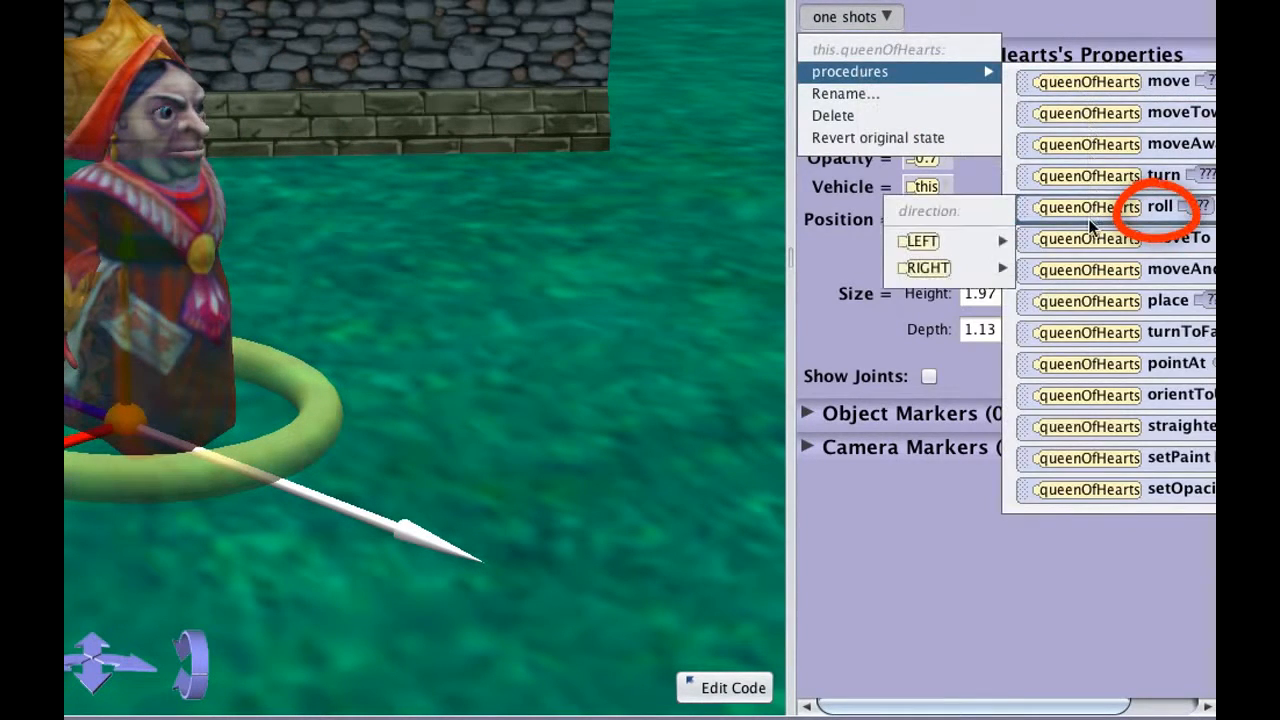
{"action": "mouse_move", "coordinate": [956, 267]}
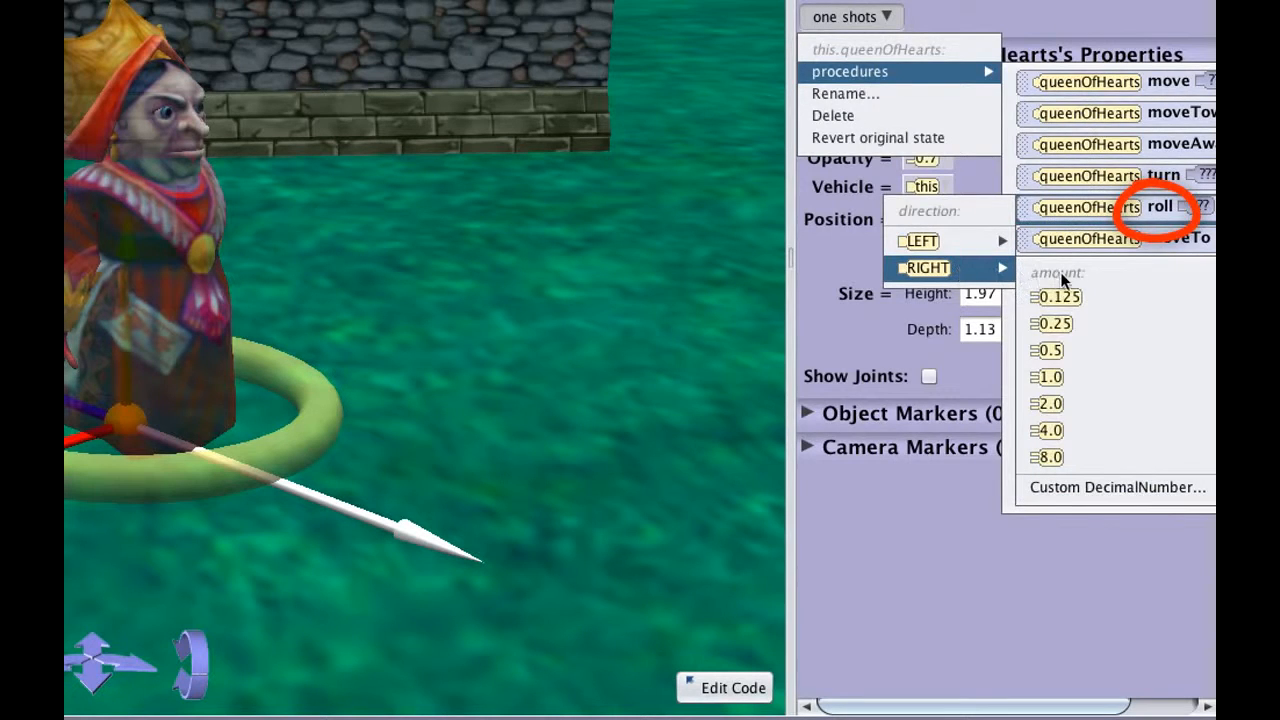
{"action": "left_click", "coordinate": [1061, 324]}
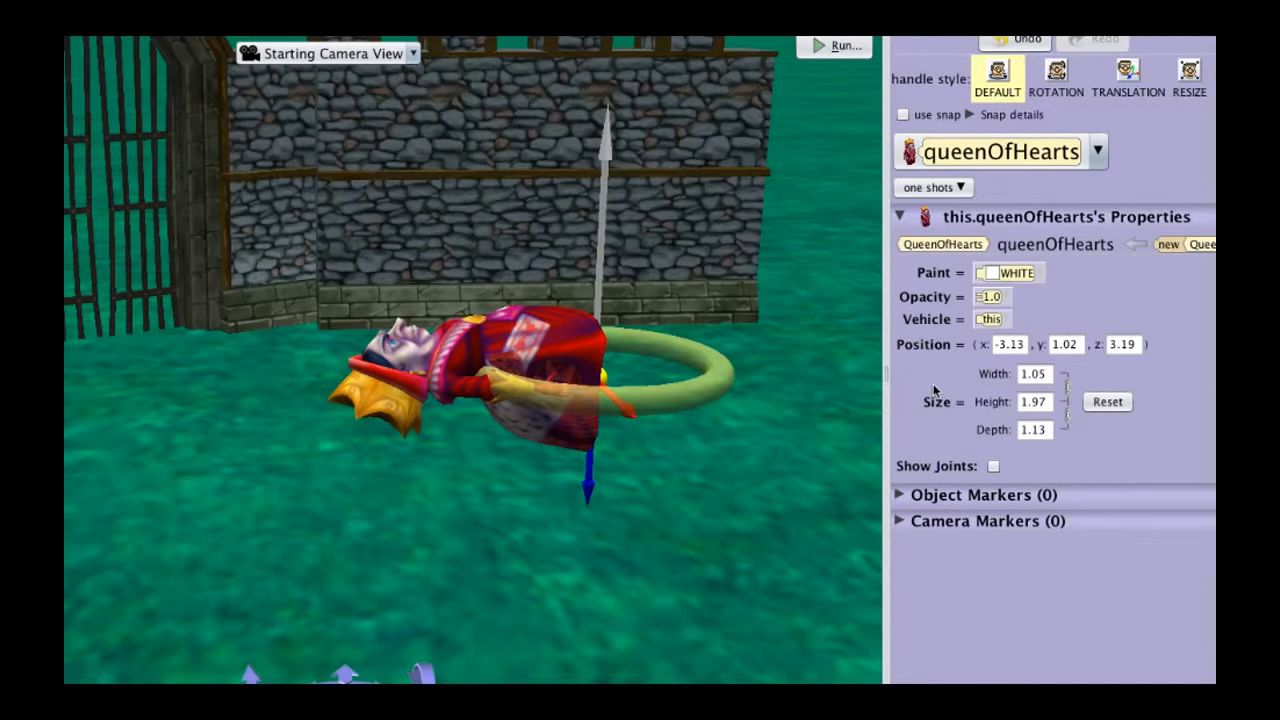
Move the reclining queen of hearts up by 1.0 with a one-shot procedure and undo the move.
{"action": "left_click", "coordinate": [962, 189]}
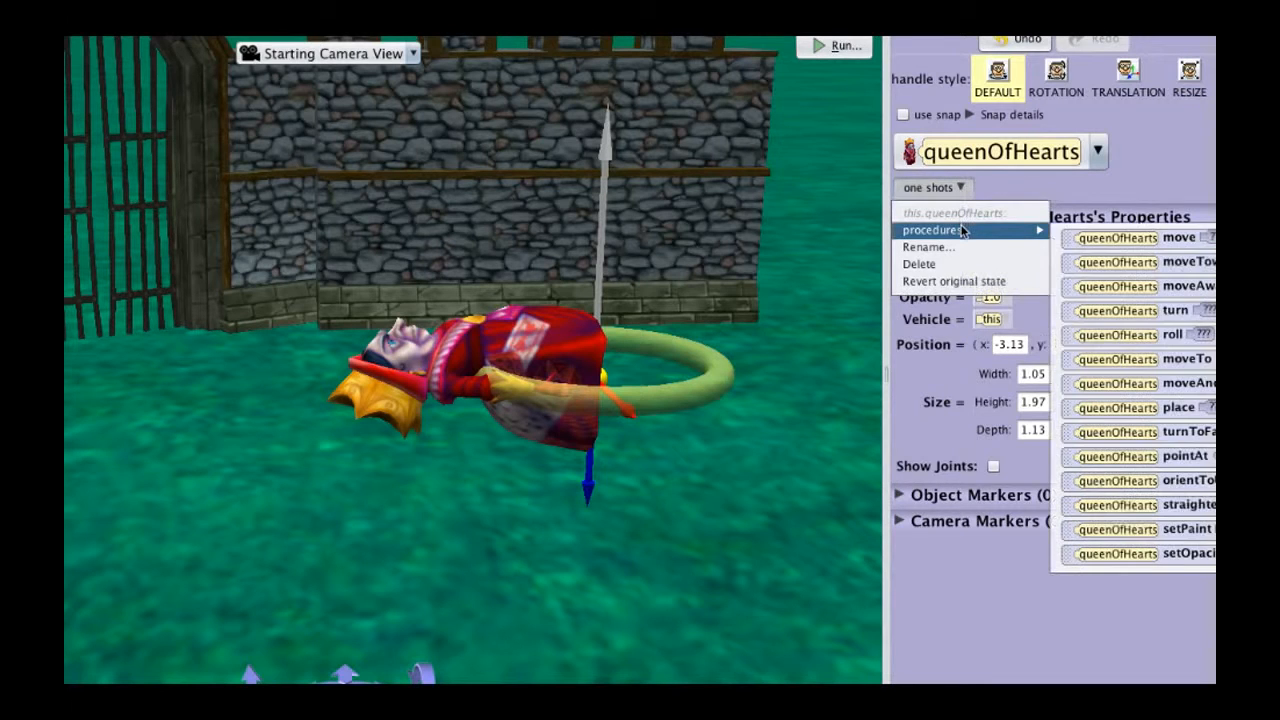
{"action": "mouse_move", "coordinate": [965, 230]}
{"action": "mouse_move", "coordinate": [1088, 237]}
{"action": "mouse_move", "coordinate": [1013, 308]}
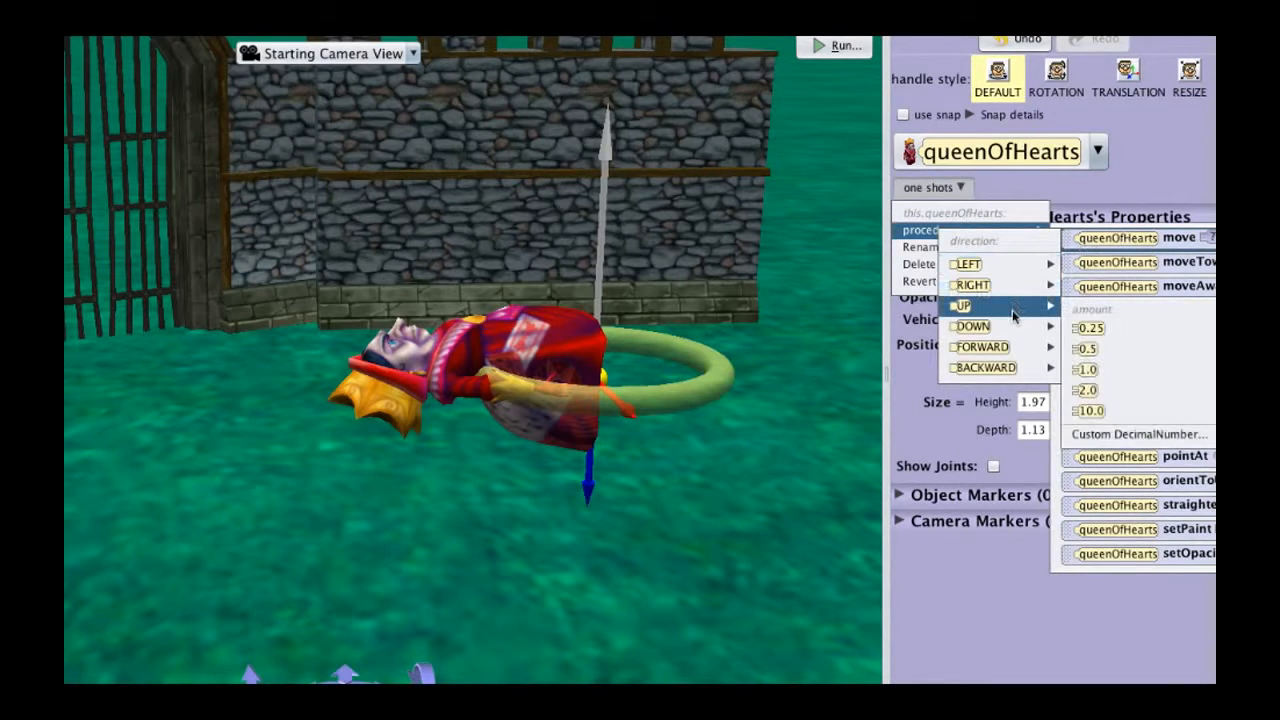
{"action": "left_click", "coordinate": [1113, 370]}
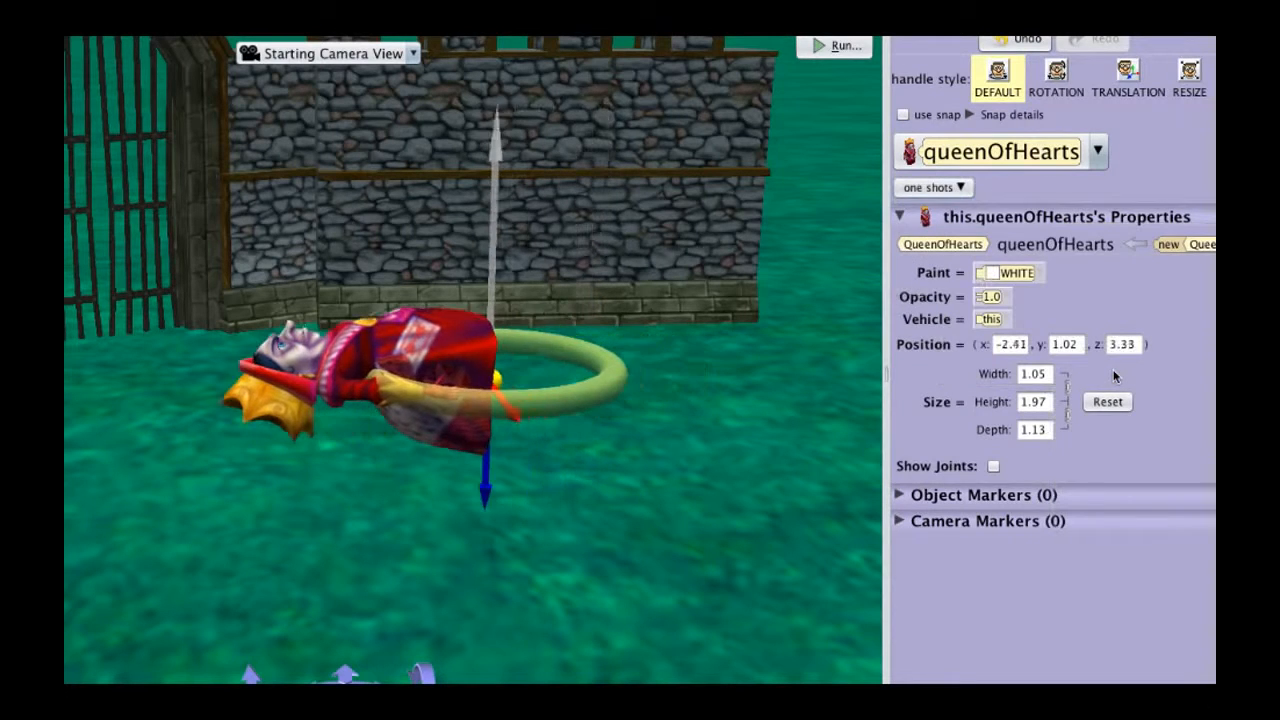
{"action": "left_click", "coordinate": [1020, 39]}
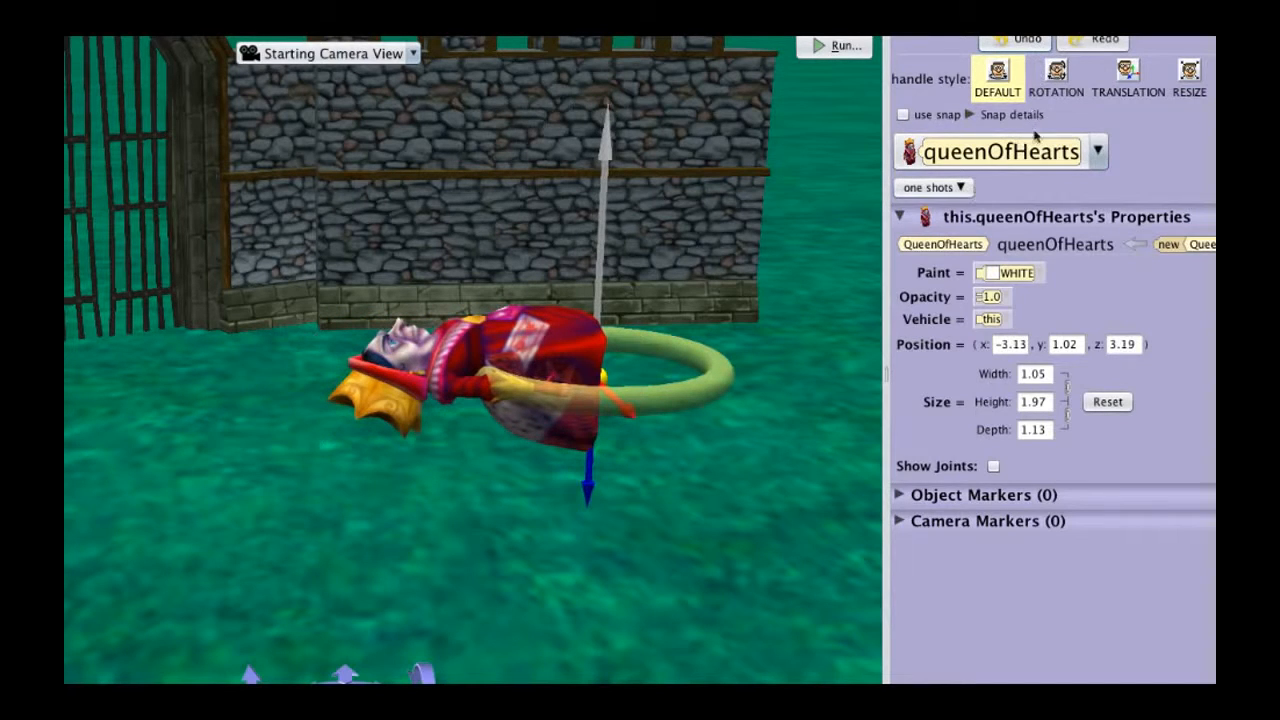
Repeat the one-shot upward move of 1.0 on the queen of hearts and undo it again.
{"action": "left_click", "coordinate": [962, 189]}
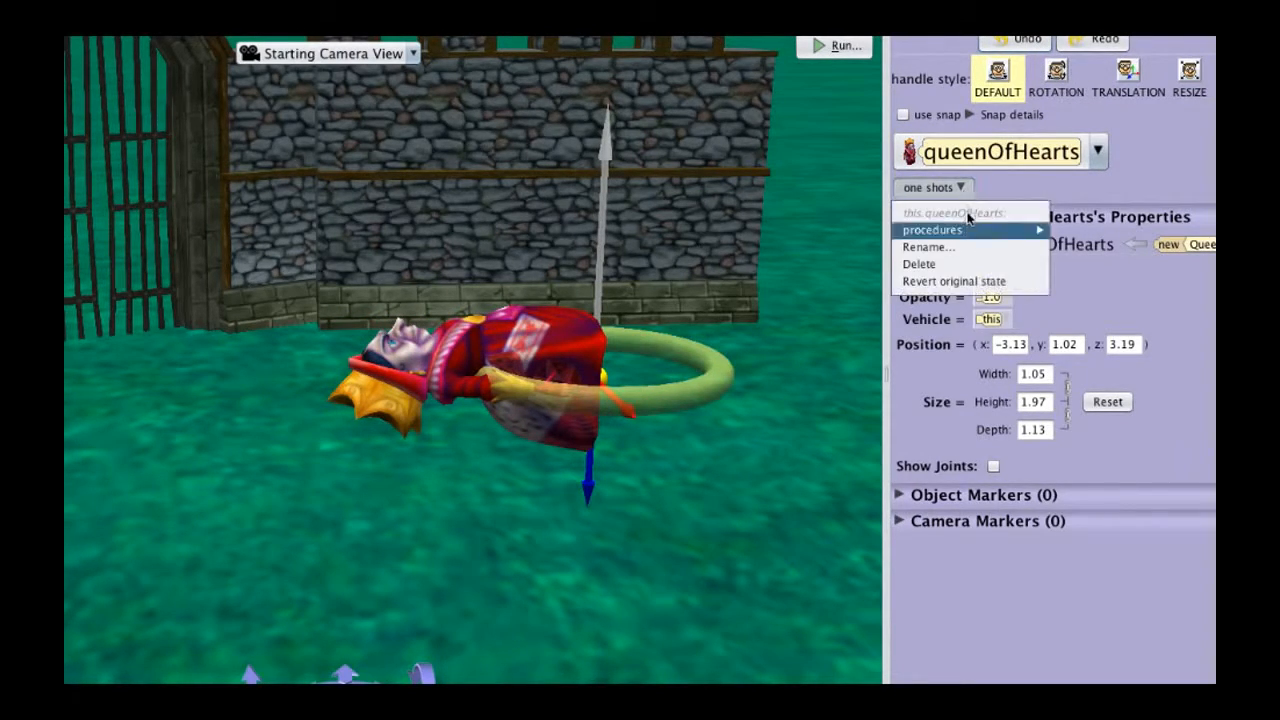
{"action": "mouse_move", "coordinate": [970, 236]}
{"action": "mouse_move", "coordinate": [1130, 238]}
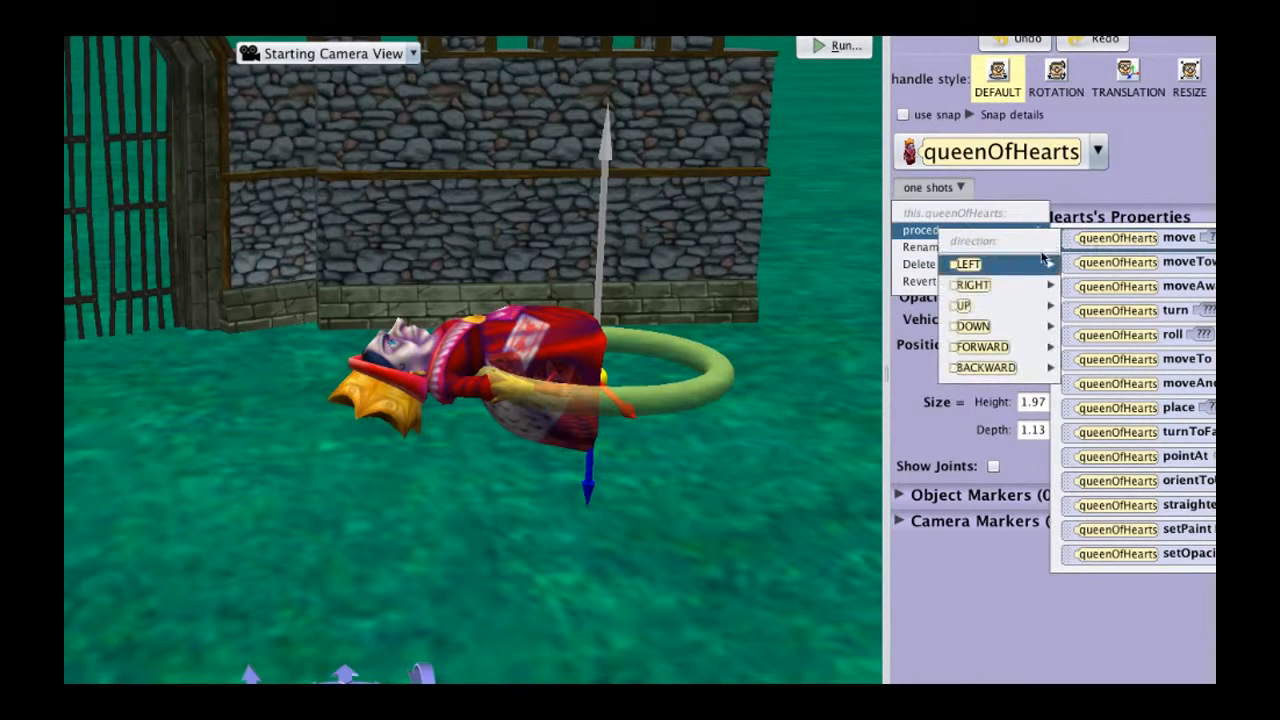
{"action": "mouse_move", "coordinate": [962, 305]}
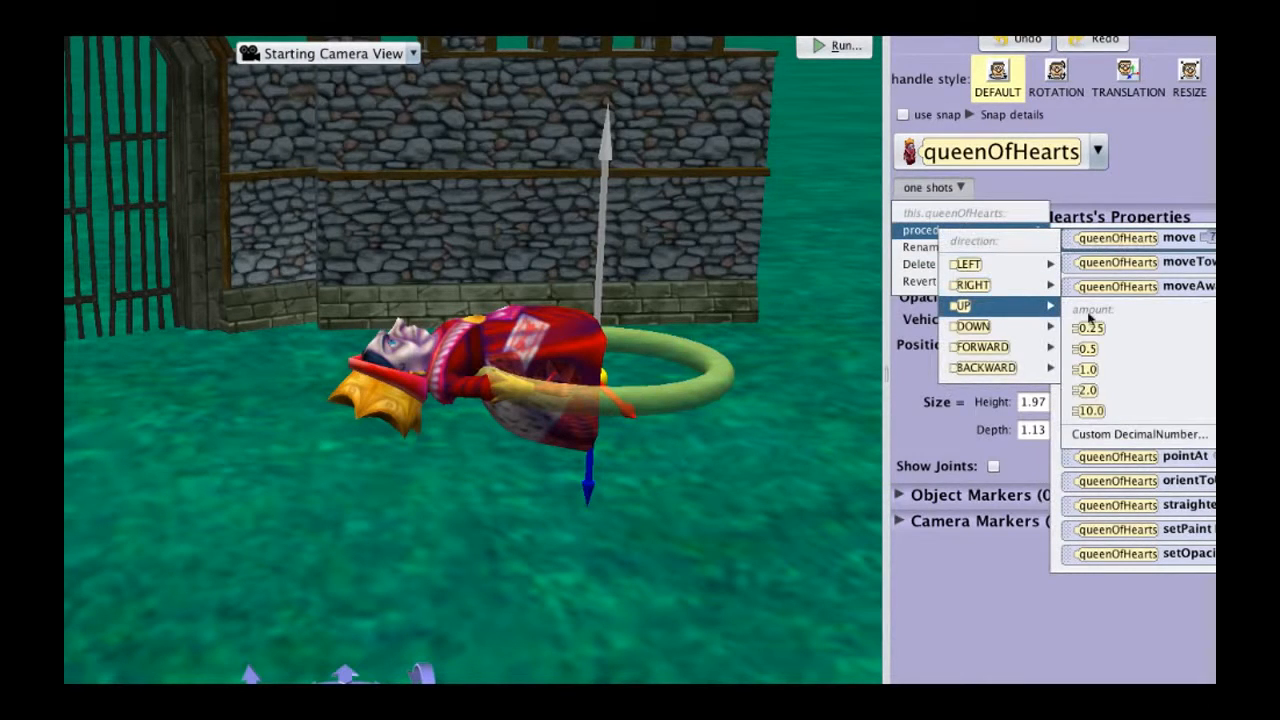
{"action": "left_click", "coordinate": [1118, 369]}
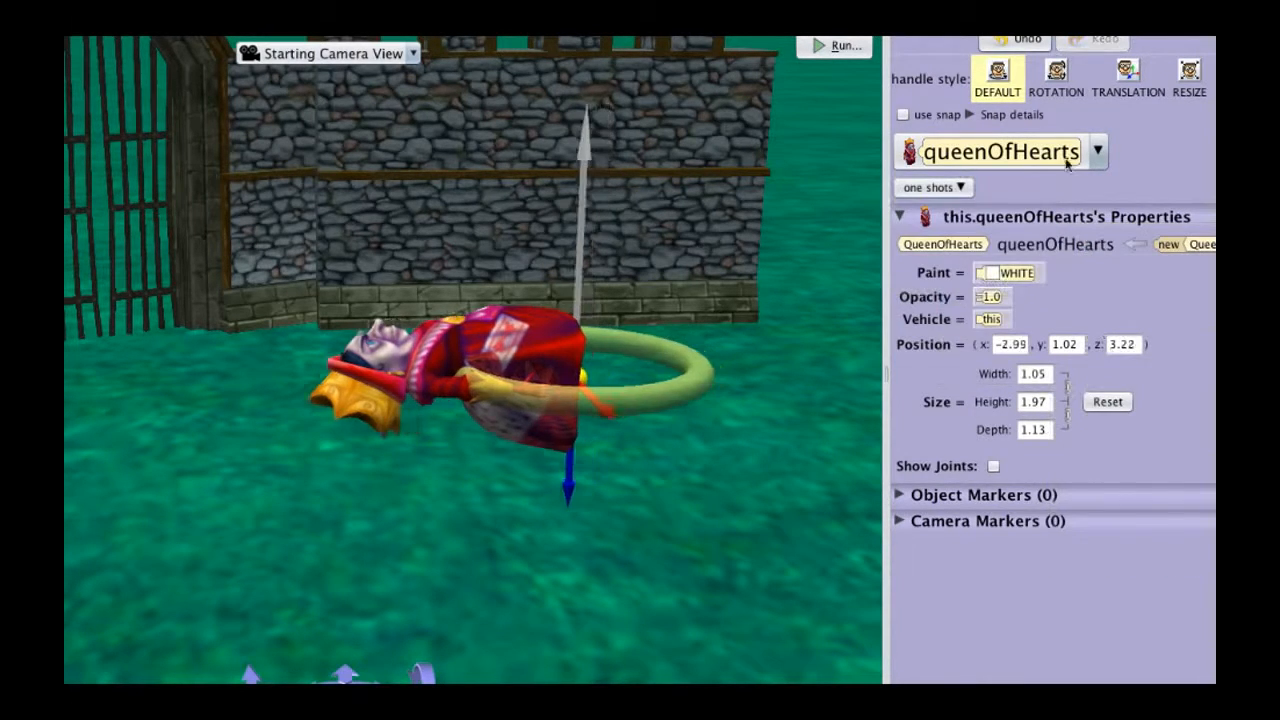
{"action": "left_click", "coordinate": [1030, 42]}
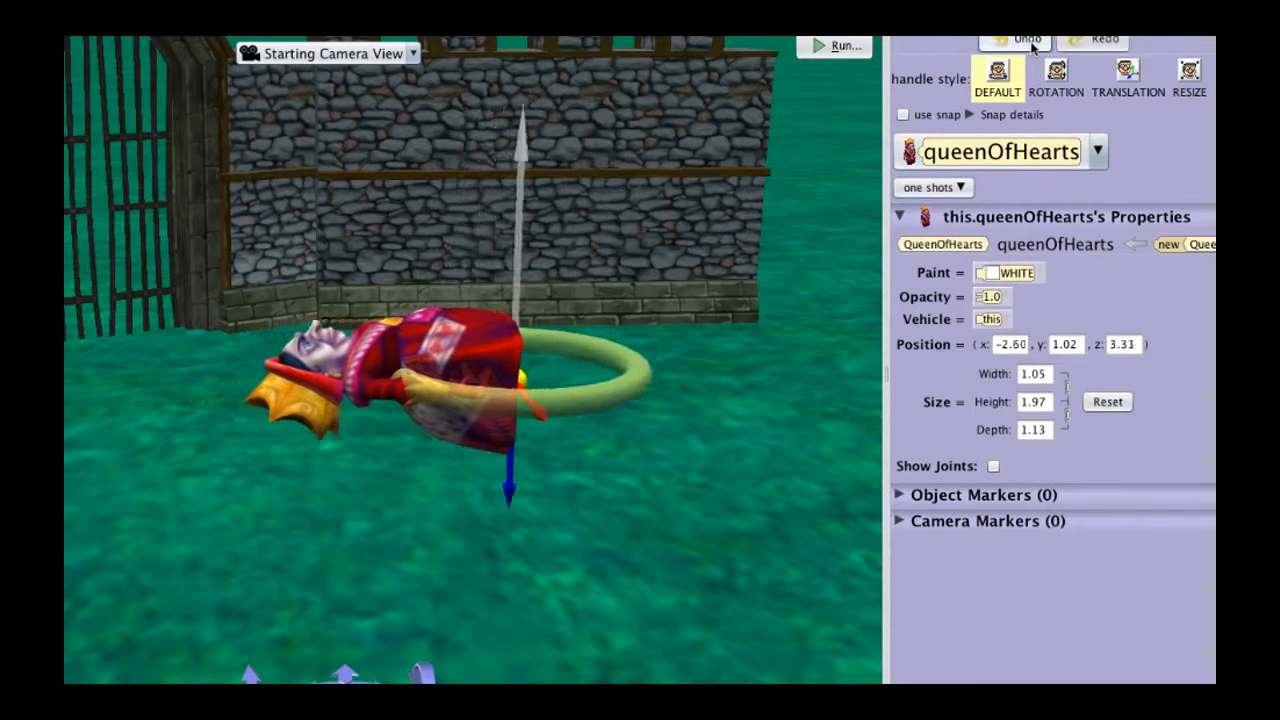
Move the reclining queen of hearts forward by 1.0 with a one-shot procedure.
{"action": "left_click", "coordinate": [962, 189]}
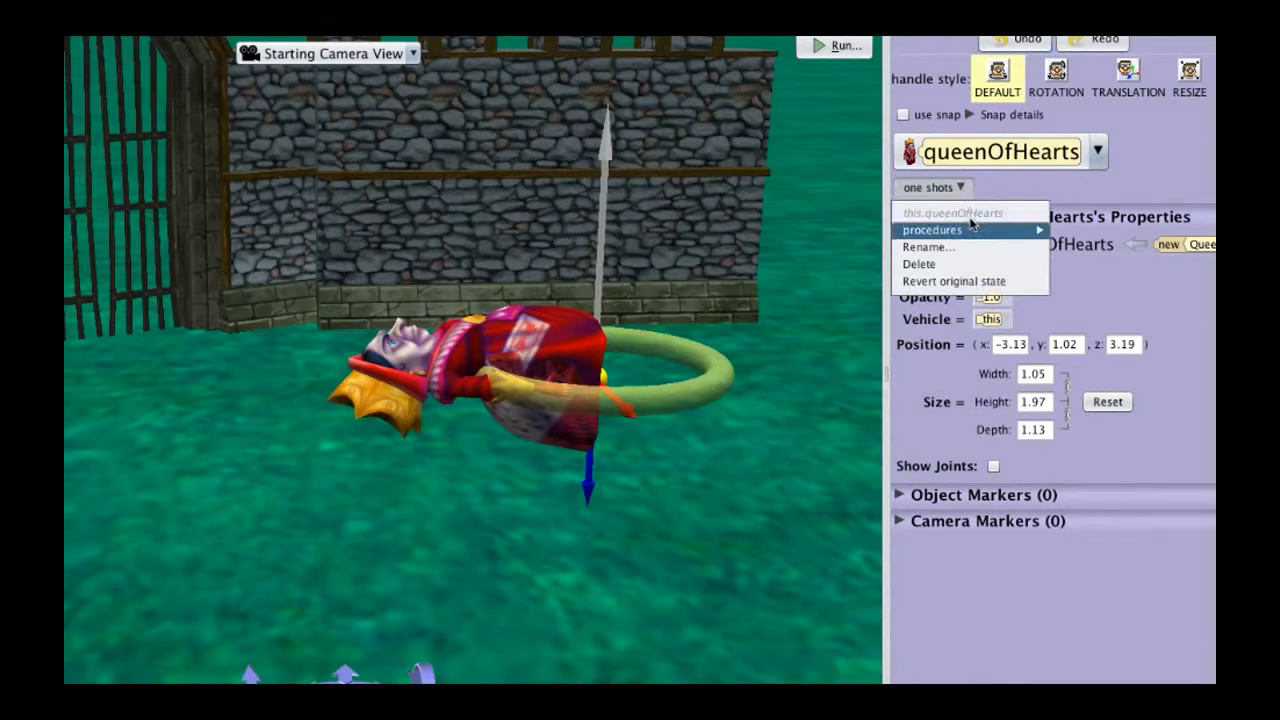
{"action": "mouse_move", "coordinate": [976, 235]}
{"action": "mouse_move", "coordinate": [1085, 240]}
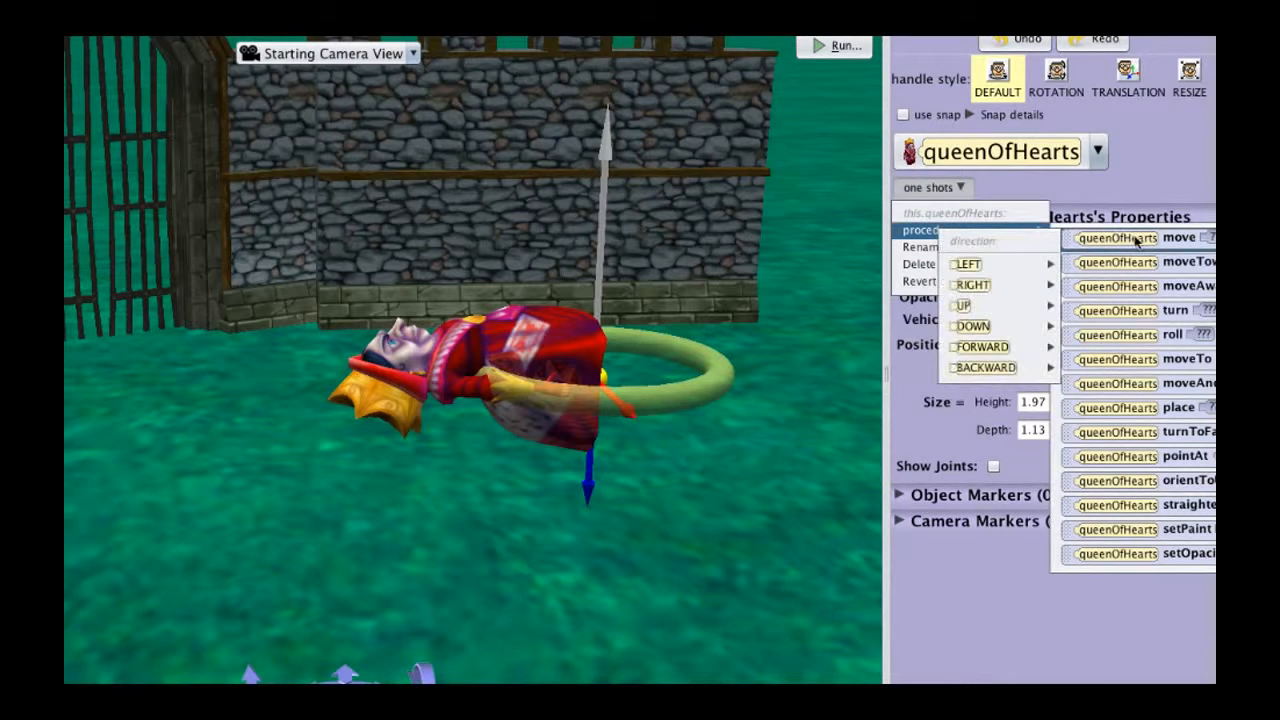
{"action": "mouse_move", "coordinate": [1030, 346]}
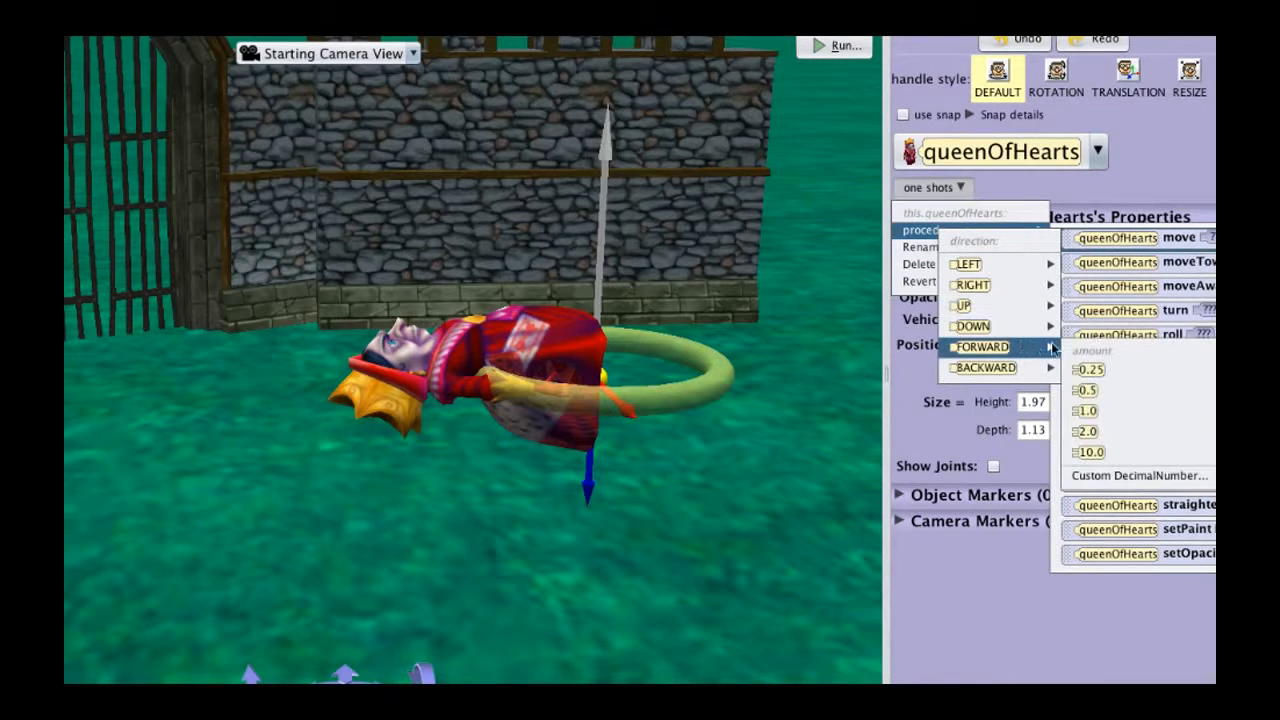
{"action": "left_click", "coordinate": [1105, 405]}
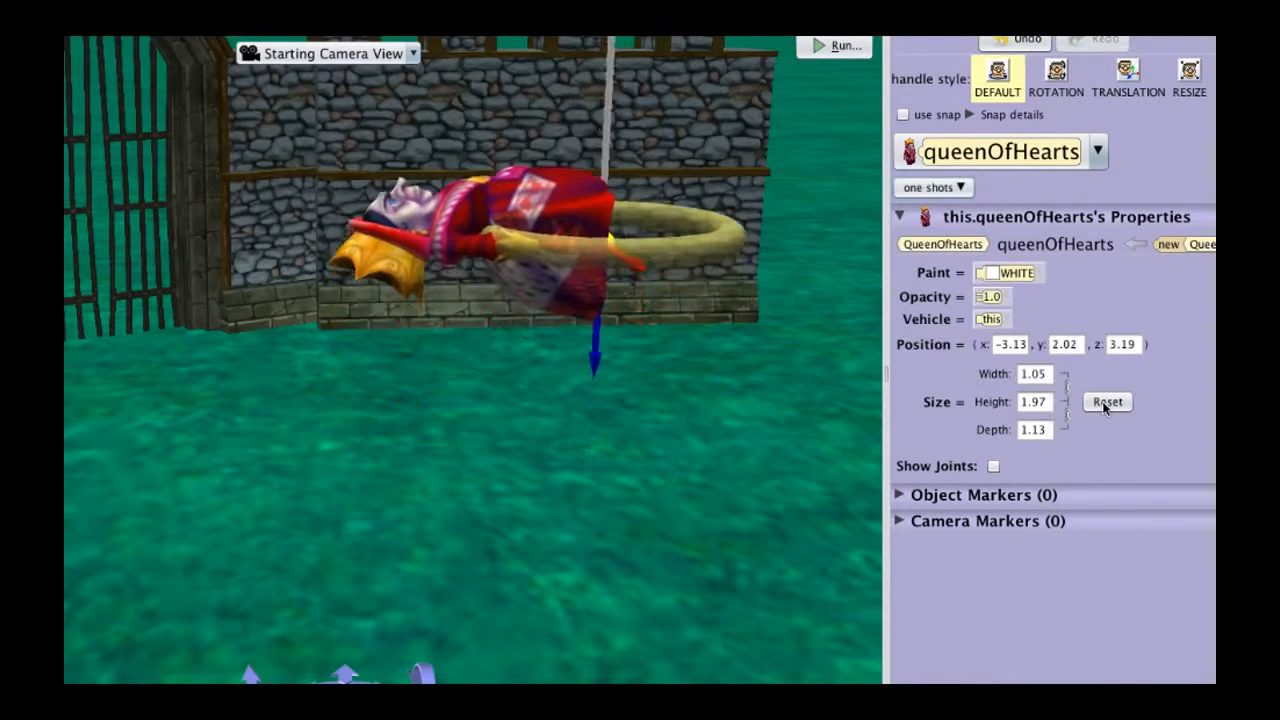